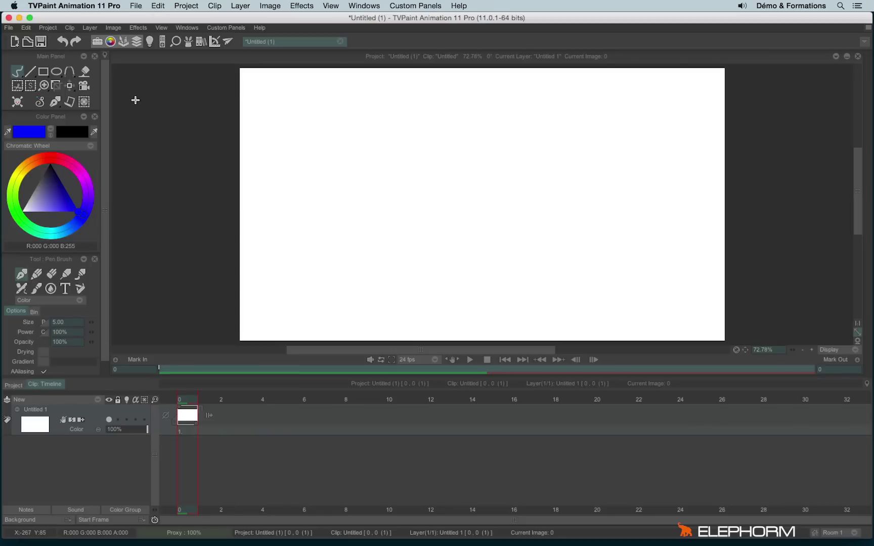
# Browse the File, Edit, Project, Clip, Layer, Image, View, Windows and Custom Panels menus through to Help.
pyautogui.click(13, 30)
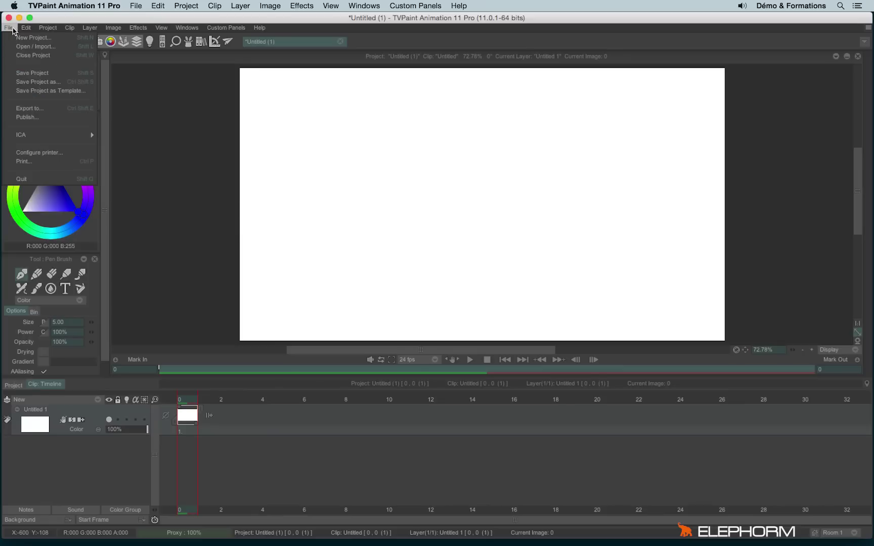
pyautogui.moveTo(18, 31)
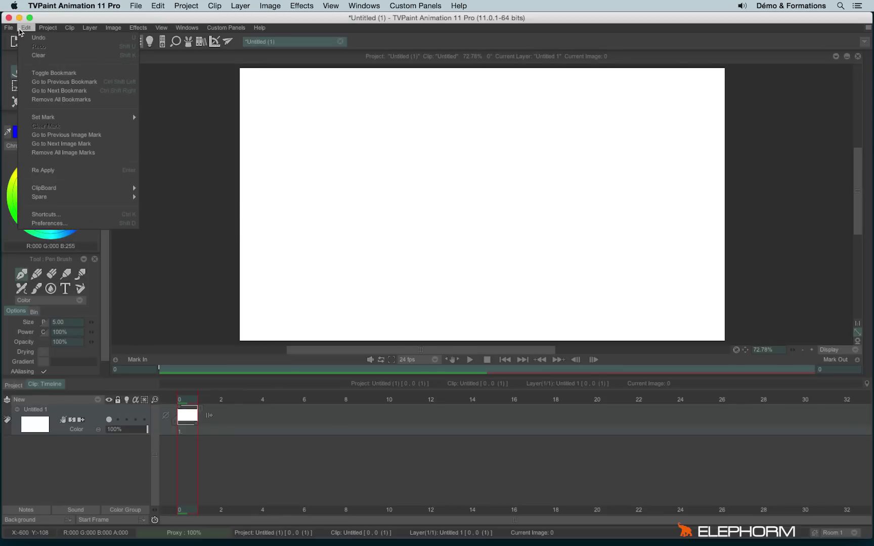
pyautogui.moveTo(51, 31)
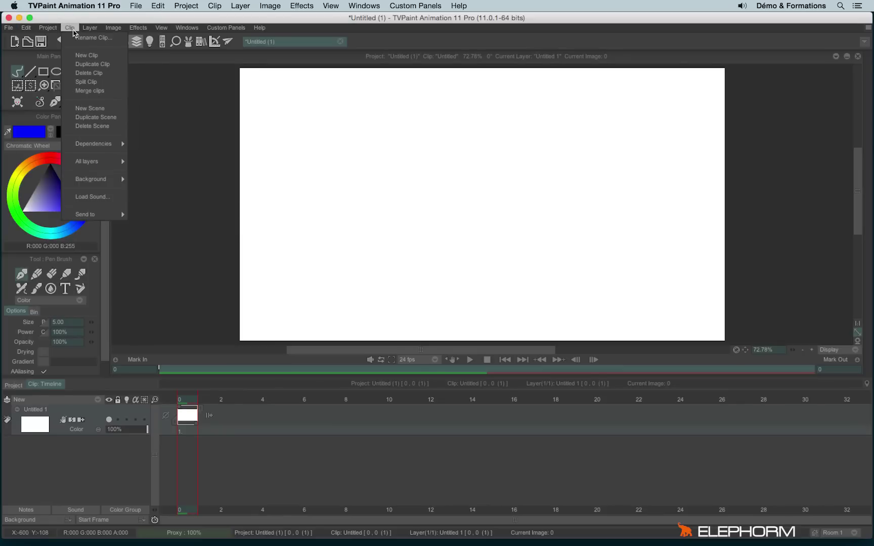
pyautogui.moveTo(112, 31)
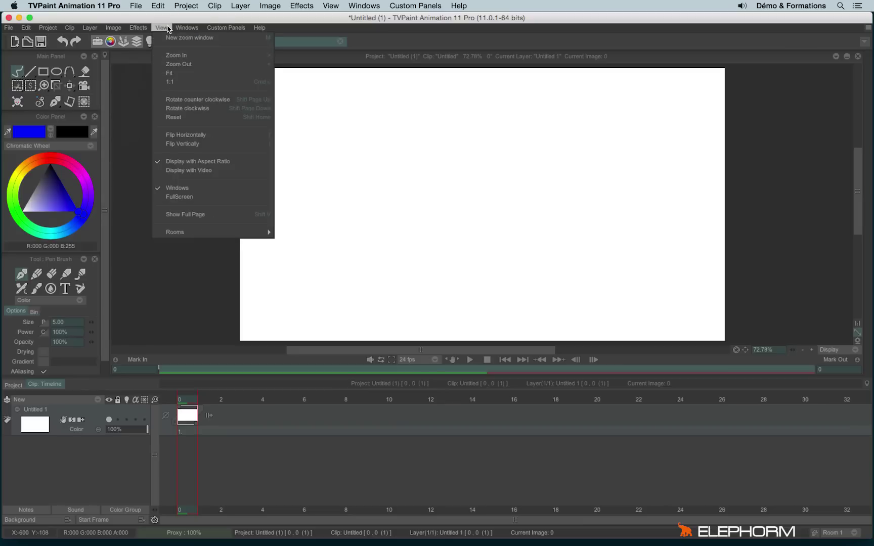
pyautogui.moveTo(210, 29)
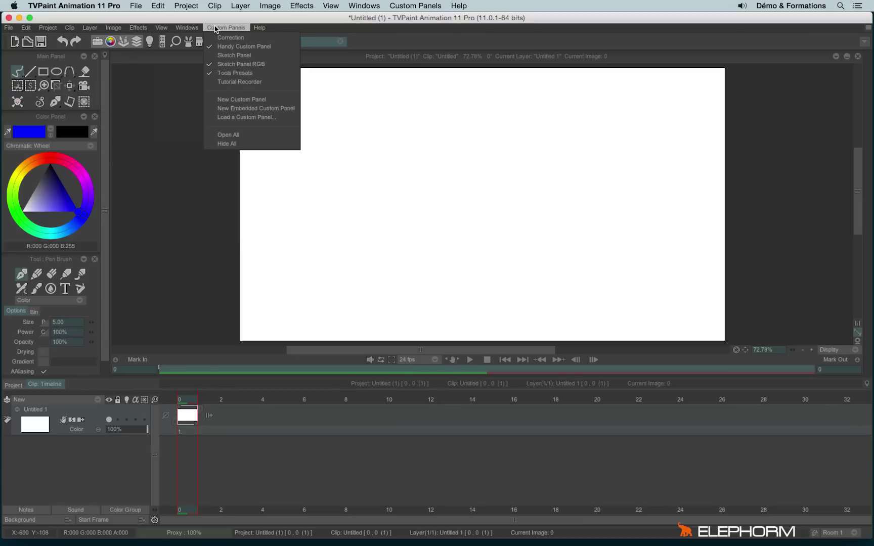
pyautogui.moveTo(255, 30)
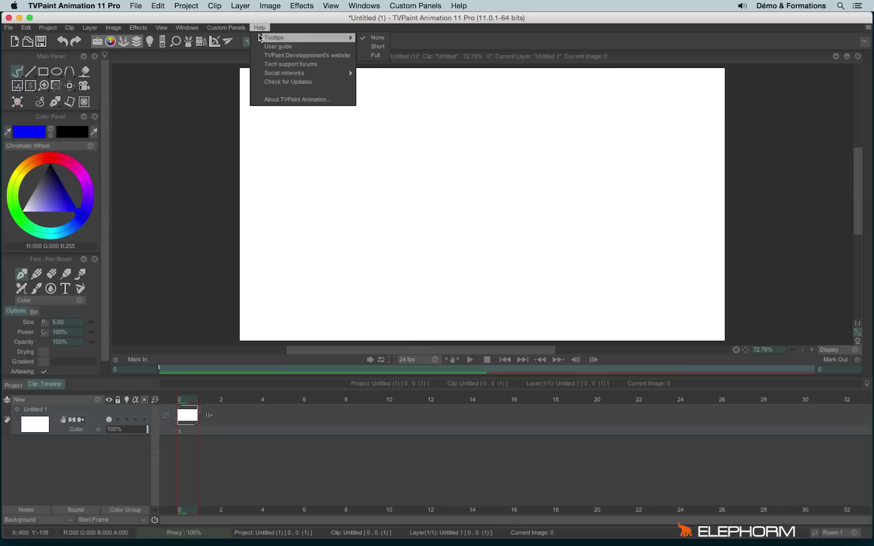
# Set Help > Tooltips to Full, then reopen the Help menu to confirm and close it.
pyautogui.click(376, 56)
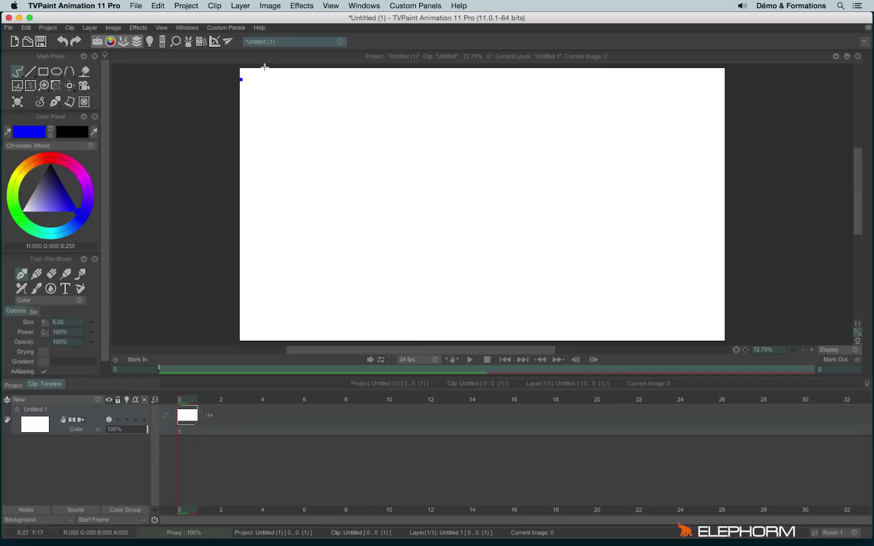
pyautogui.click(258, 29)
pyautogui.moveTo(265, 38)
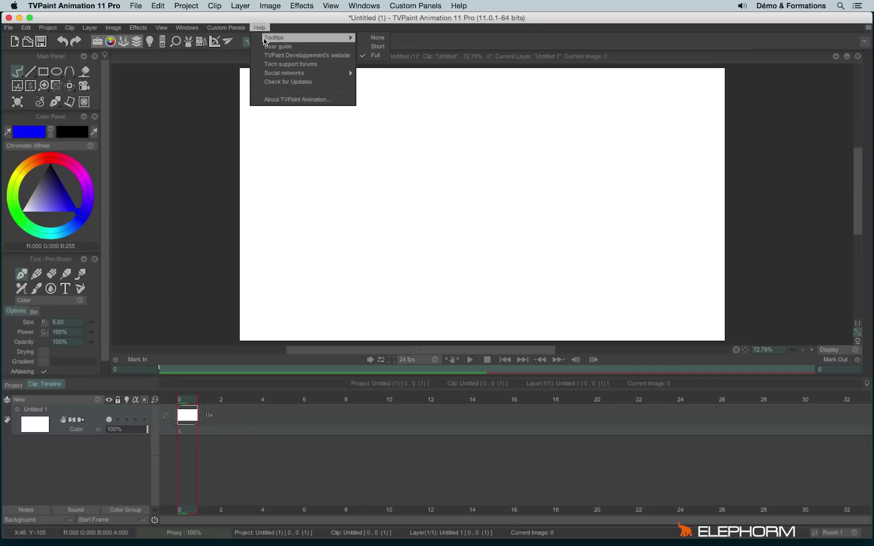
pyautogui.click(373, 39)
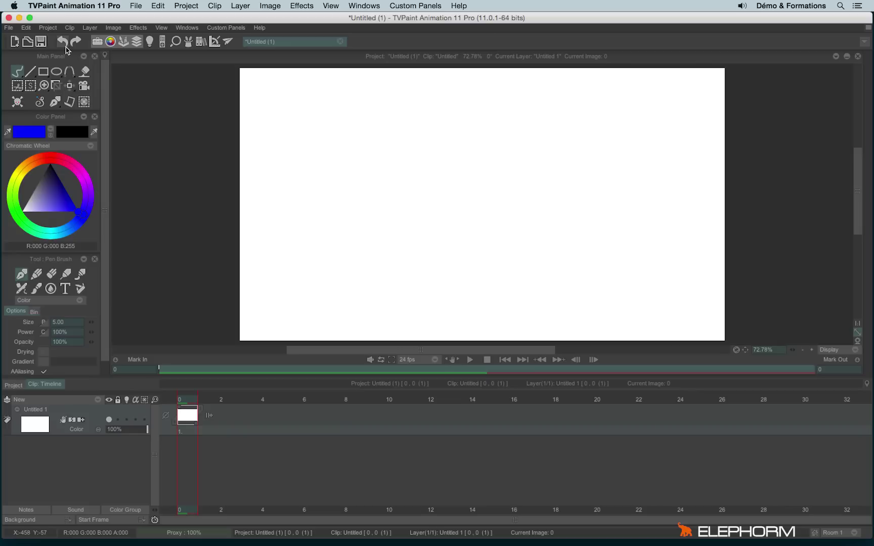
# Draw a blue looping stroke, then undo and redo it with the buttons and with U / Shift+U.
pyautogui.moveTo(464, 222)
pyautogui.mouseDown()
pyautogui.moveTo(473, 277)
pyautogui.moveTo(441, 238)
pyautogui.moveTo(393, 232)
pyautogui.moveTo(426, 201)
pyautogui.mouseUp()
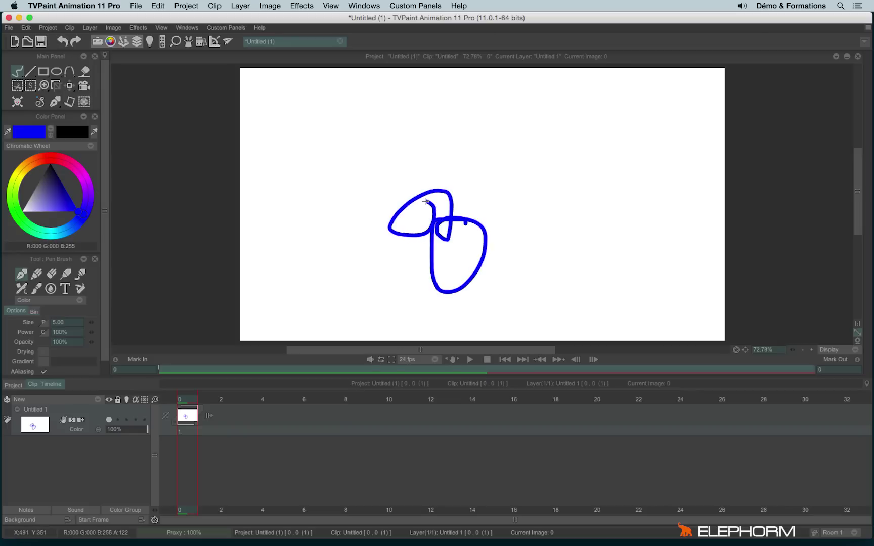
pyautogui.click(63, 45)
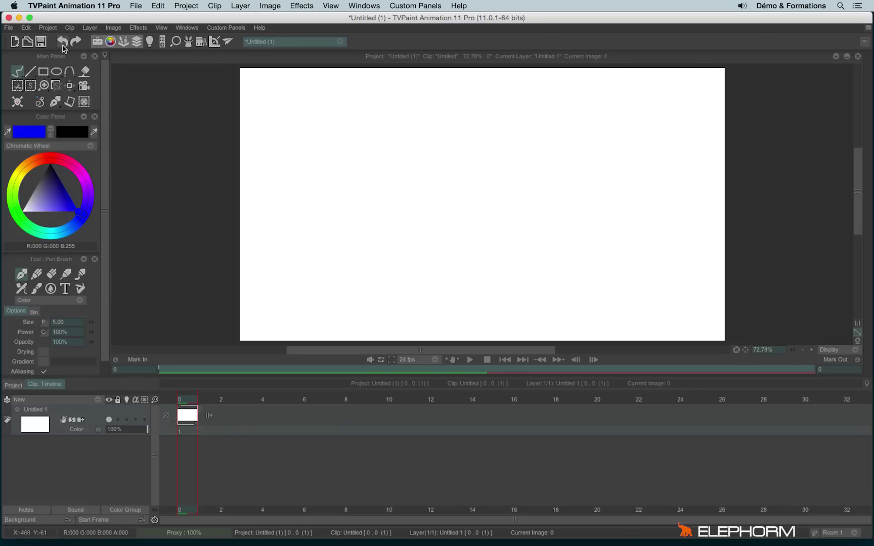
pyautogui.click(76, 43)
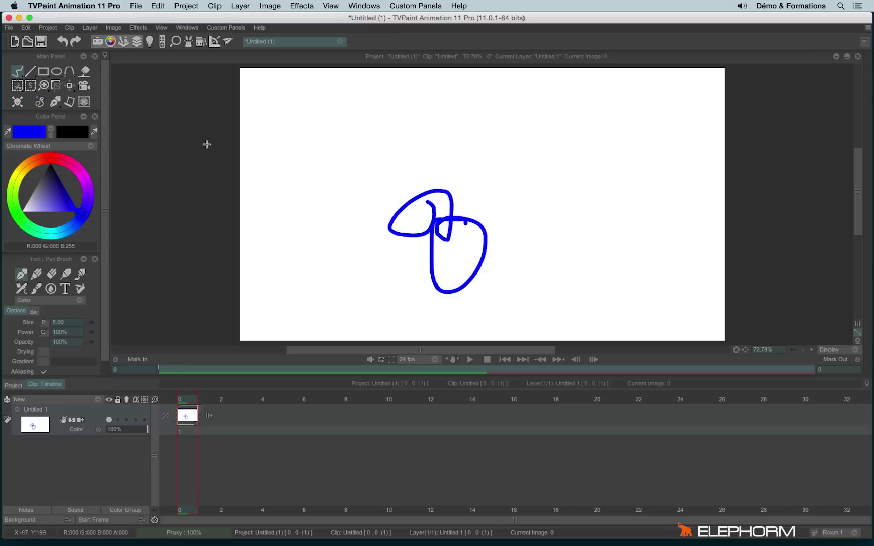
pyautogui.press('u')
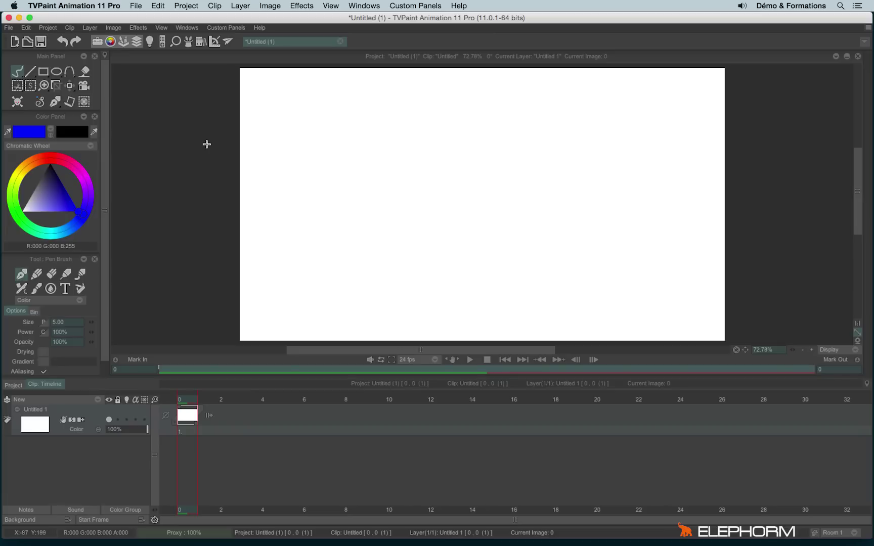
pyautogui.hotkey('shift', 'u')
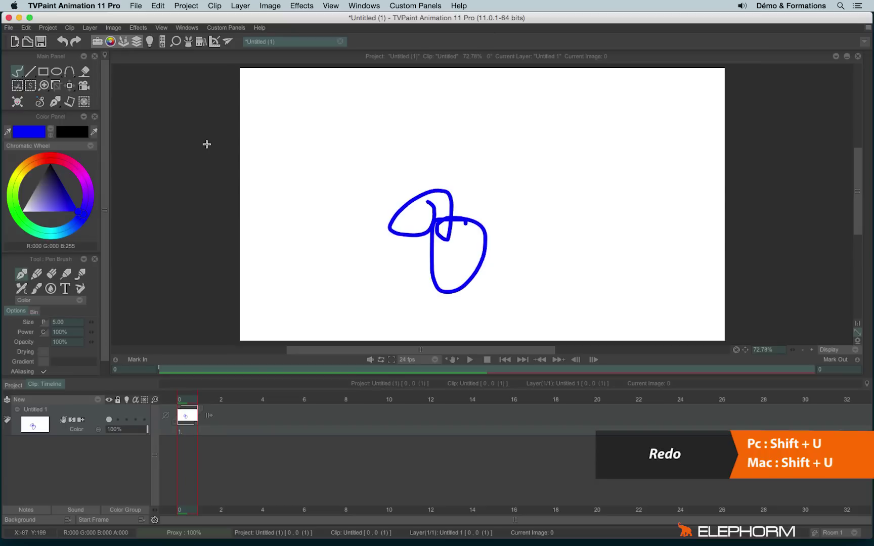
pyautogui.click(111, 43)
pyautogui.click(111, 44)
pyautogui.click(124, 44)
pyautogui.click(125, 44)
pyautogui.click(139, 45)
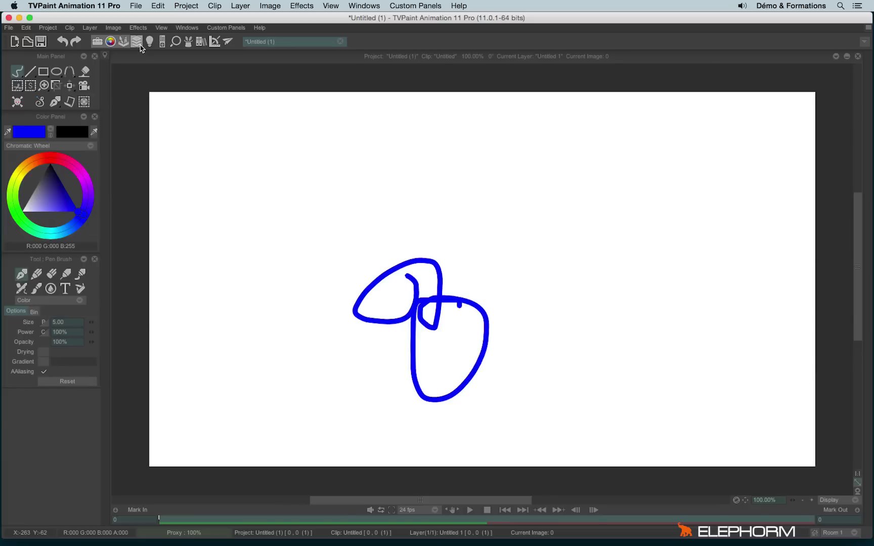
pyautogui.click(140, 45)
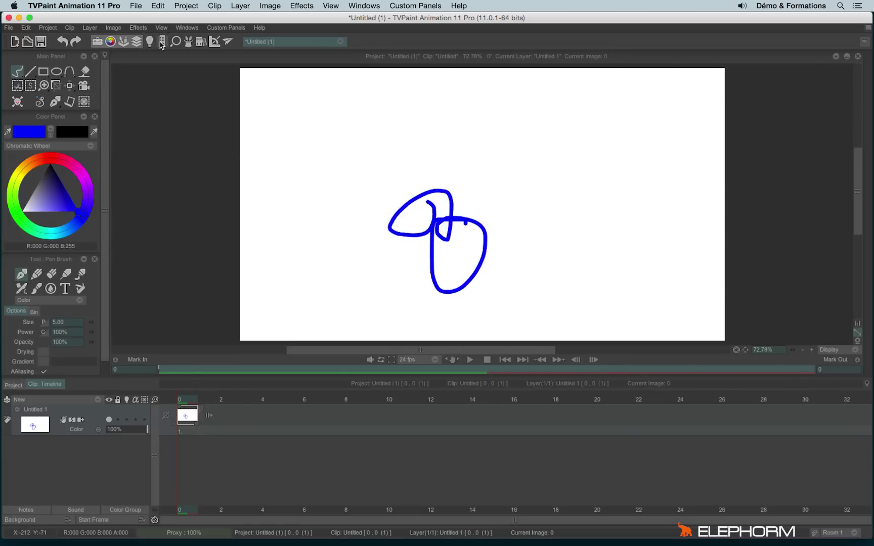
pyautogui.click(162, 43)
pyautogui.click(163, 43)
pyautogui.click(174, 43)
pyautogui.click(174, 43)
pyautogui.click(189, 43)
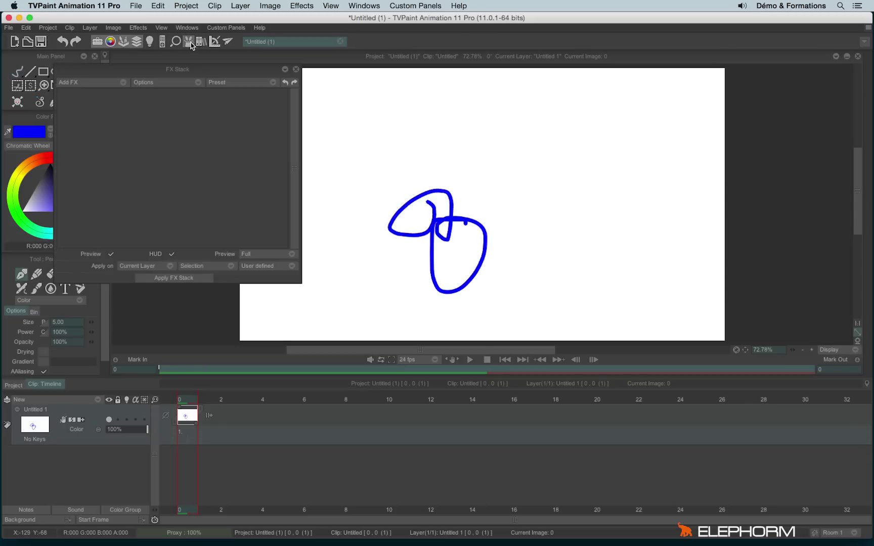
pyautogui.click(190, 43)
pyautogui.click(203, 43)
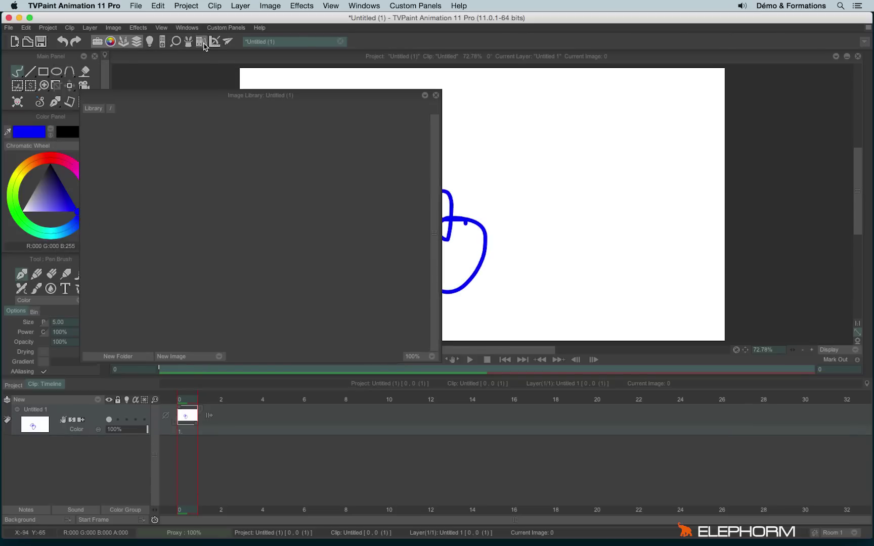
pyautogui.click(202, 44)
pyautogui.click(214, 43)
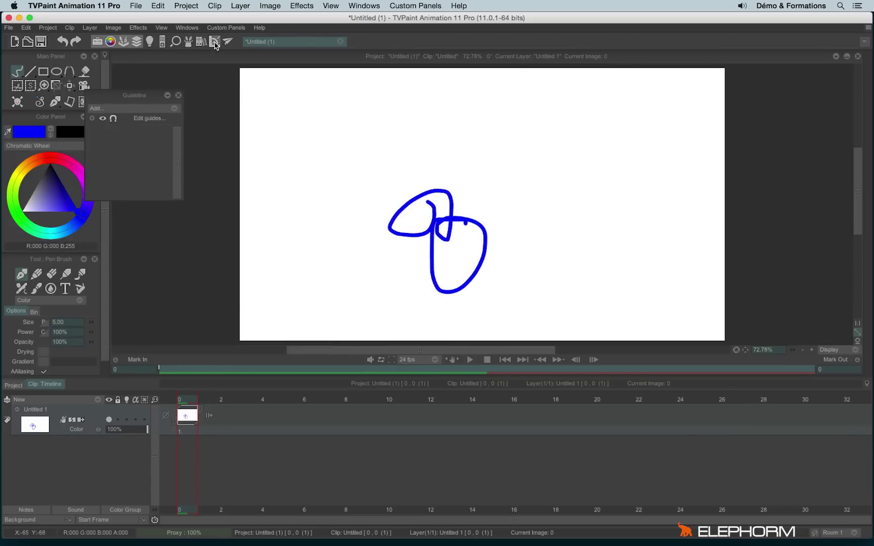
pyautogui.click(215, 44)
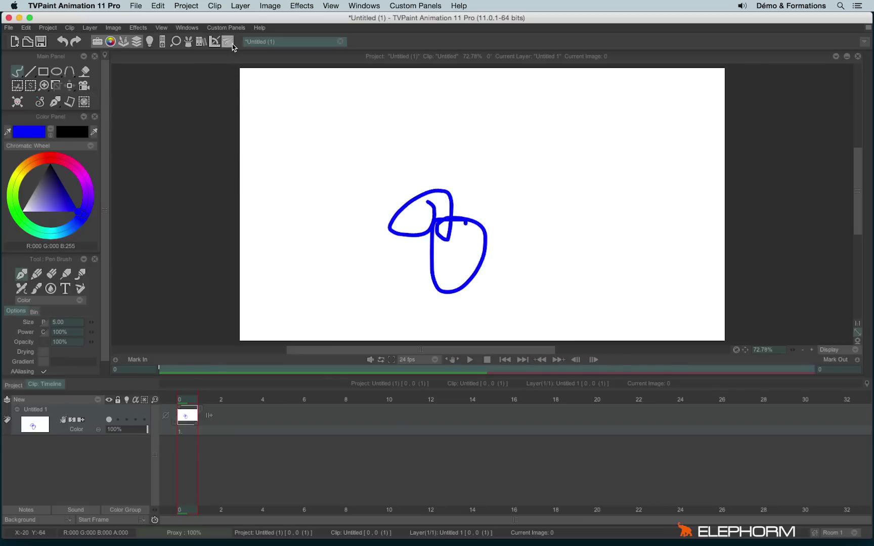
pyautogui.click(228, 42)
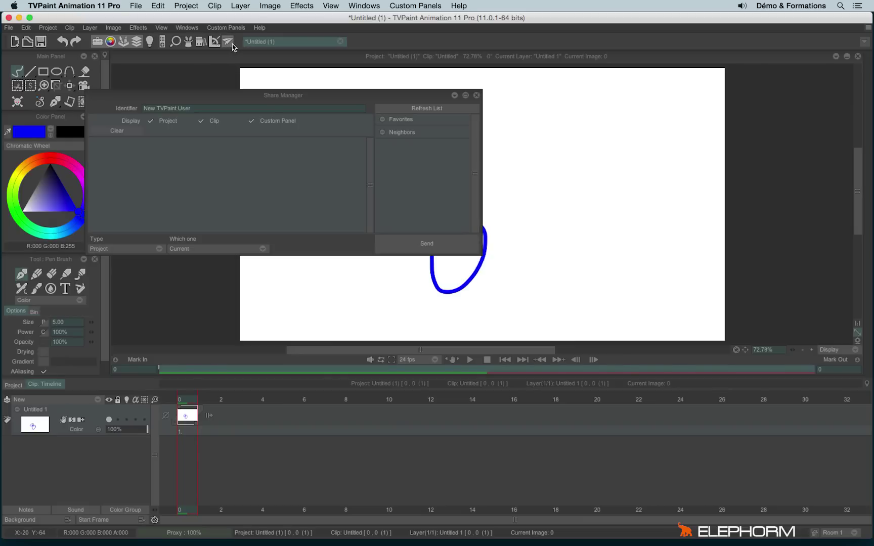
pyautogui.click(231, 44)
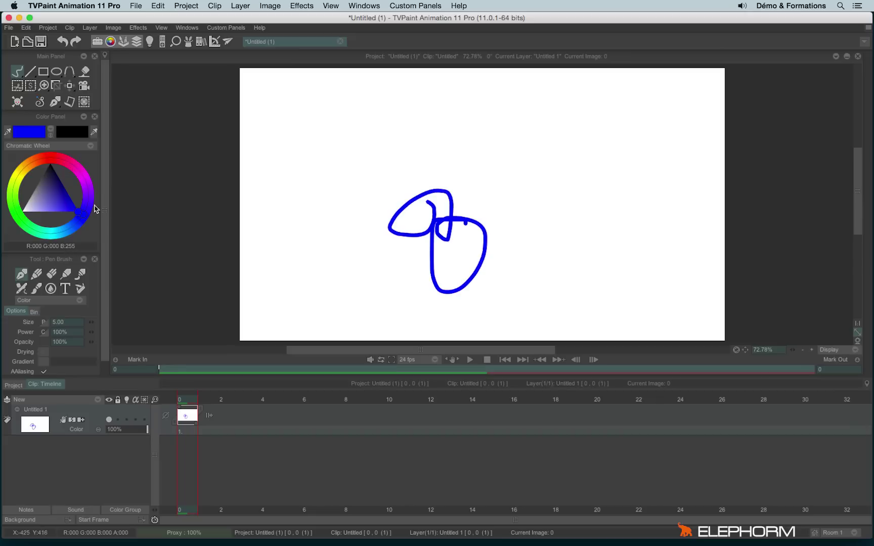
# Float the Pen Brush settings panel over the canvas and try the rectangle, ellipse, fill and cut brush tools.
pyautogui.moveTo(108, 135); pyautogui.dragTo(127, 84)
pyautogui.moveTo(61, 258)
pyautogui.mouseDown()
pyautogui.moveTo(146, 233)
pyautogui.moveTo(197, 87)
pyautogui.mouseUp()
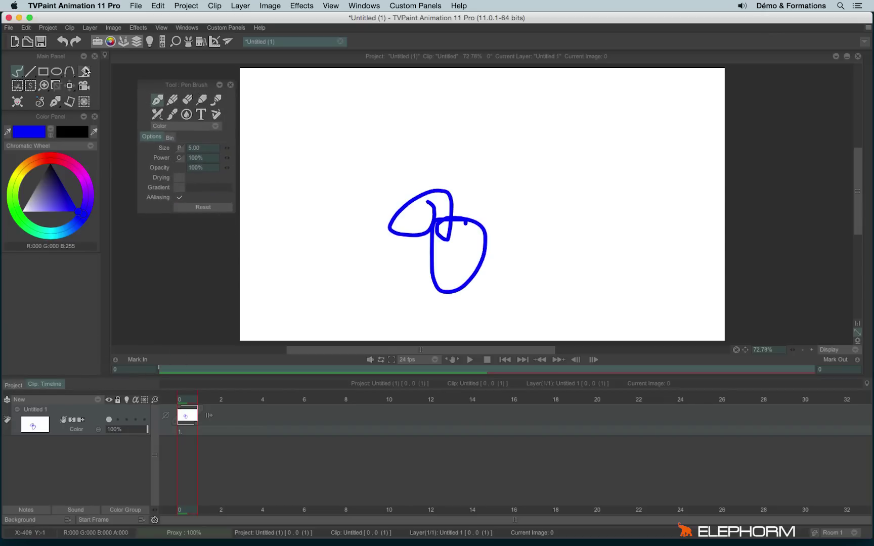
pyautogui.click(44, 73)
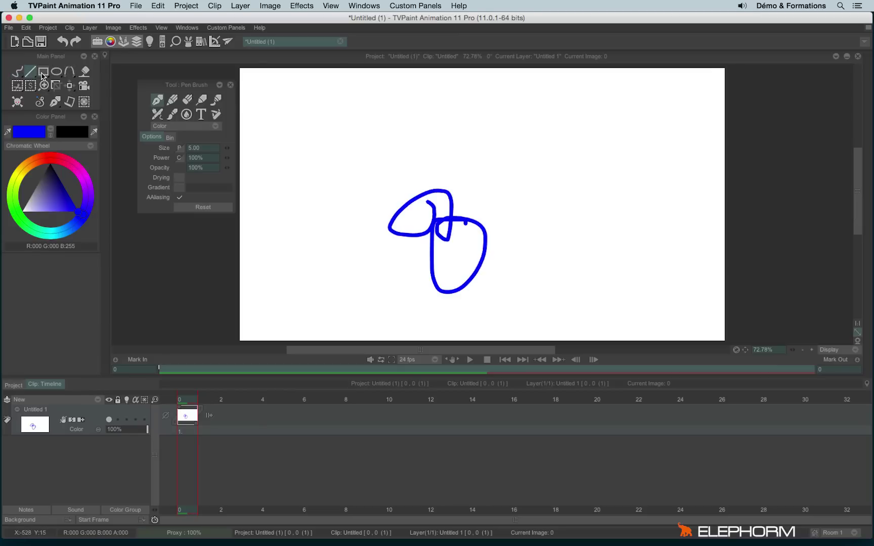
pyautogui.click(56, 72)
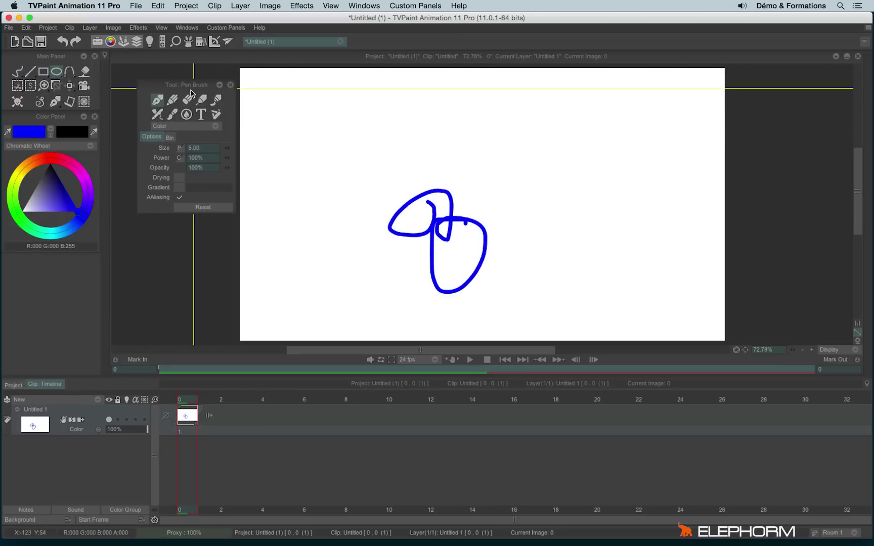
pyautogui.click(85, 72)
pyautogui.click(29, 88)
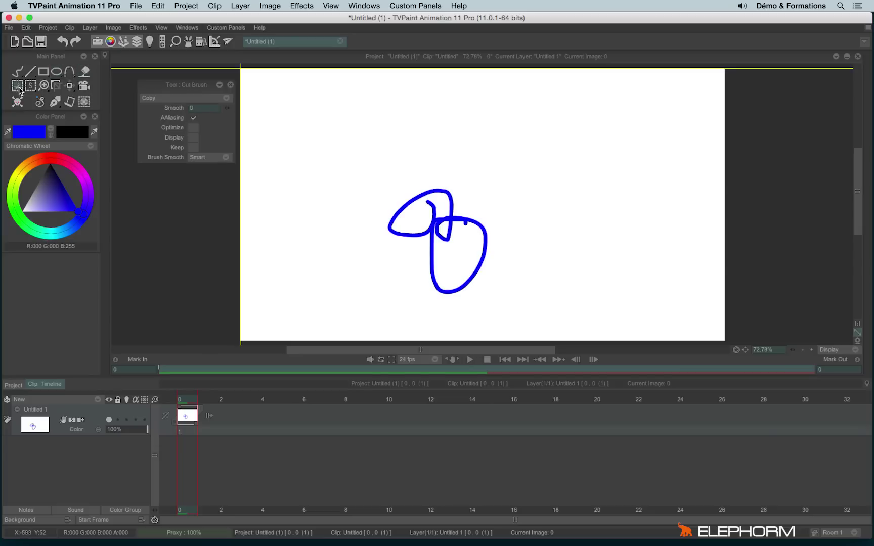
# Marquee the blue drawing with the rectangular selection, erase it with Backspace, and redock the settings panel.
pyautogui.click(29, 90)
pyautogui.click(66, 111)
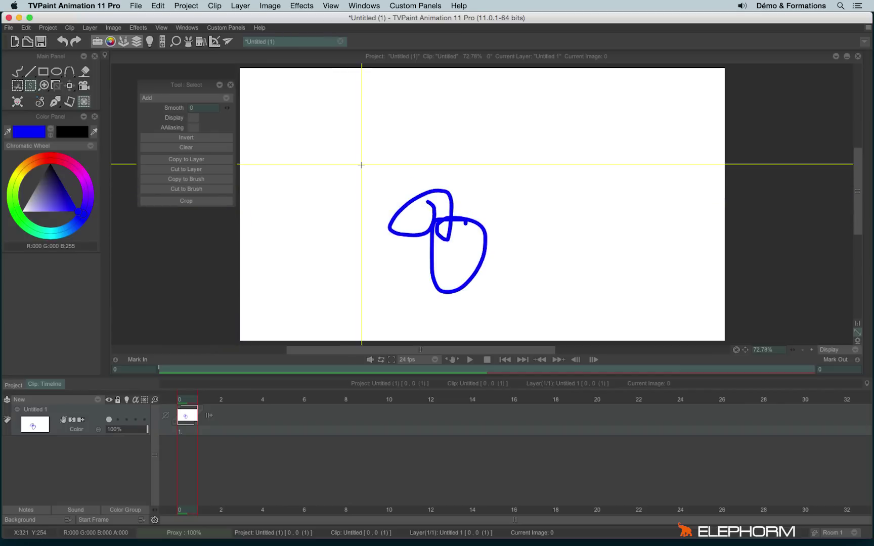
pyautogui.moveTo(361, 164)
pyautogui.mouseDown()
pyautogui.moveTo(470, 234)
pyautogui.moveTo(526, 296)
pyautogui.mouseUp()
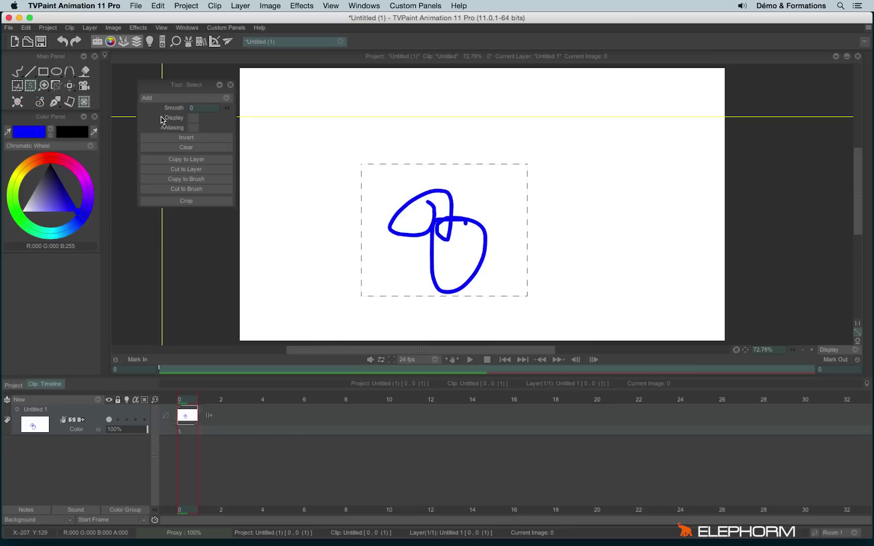
pyautogui.click(20, 73)
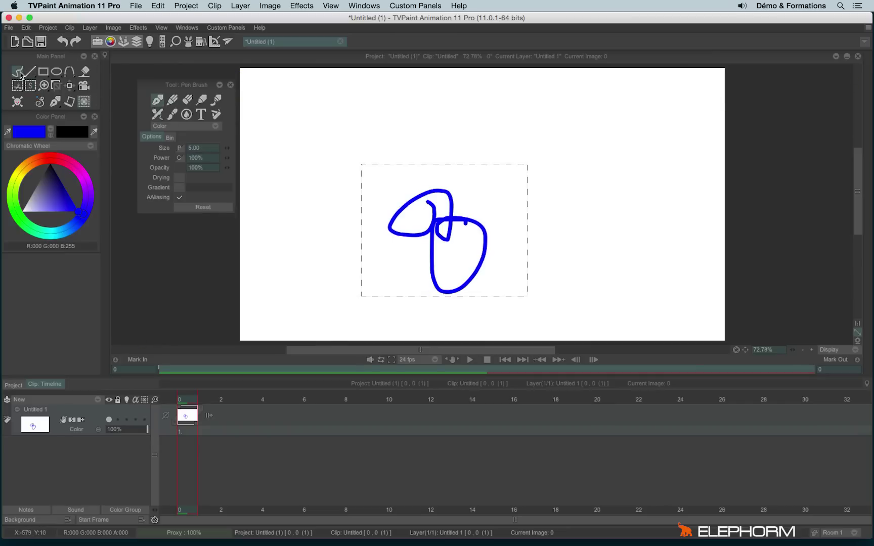
pyautogui.press('BackSpace')
pyautogui.moveTo(190, 86)
pyautogui.mouseDown()
pyautogui.moveTo(160, 180)
pyautogui.moveTo(66, 263)
pyautogui.mouseUp()
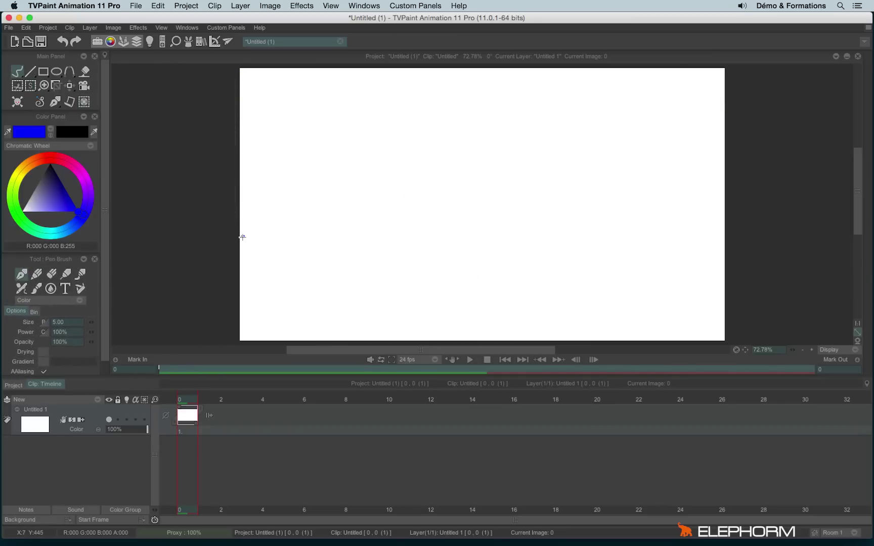
# Auto-hide then re-pin the left tool and colour dock, and pin the Tools Presets dock on the right.
pyautogui.moveTo(870, 140)
pyautogui.click(105, 55)
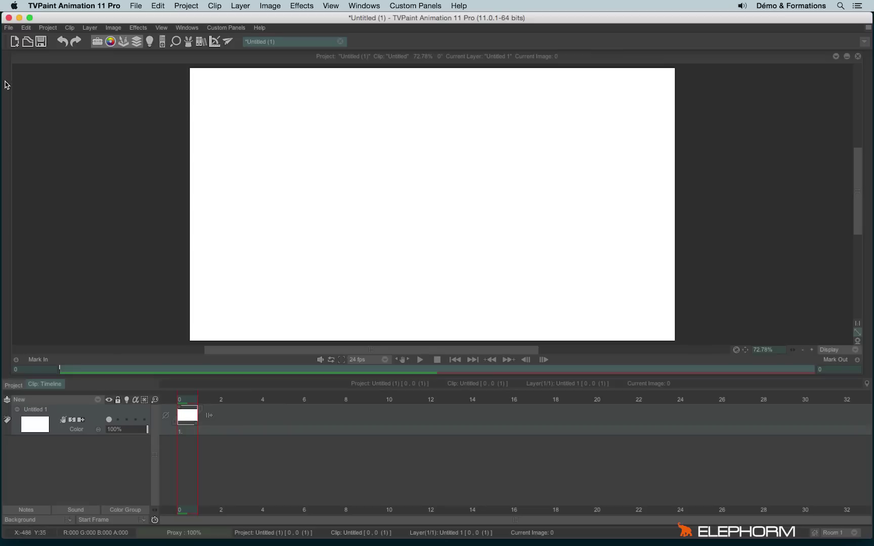
pyautogui.moveTo(6, 84)
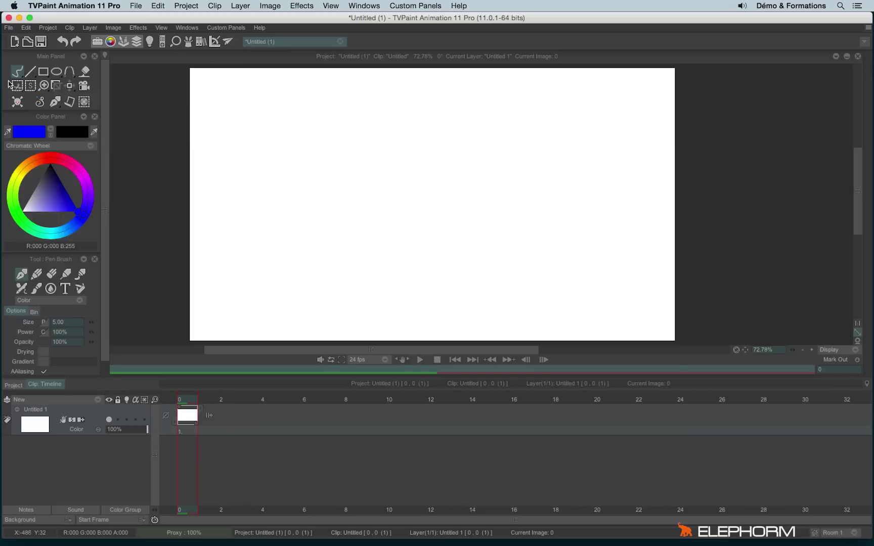
pyautogui.click(105, 57)
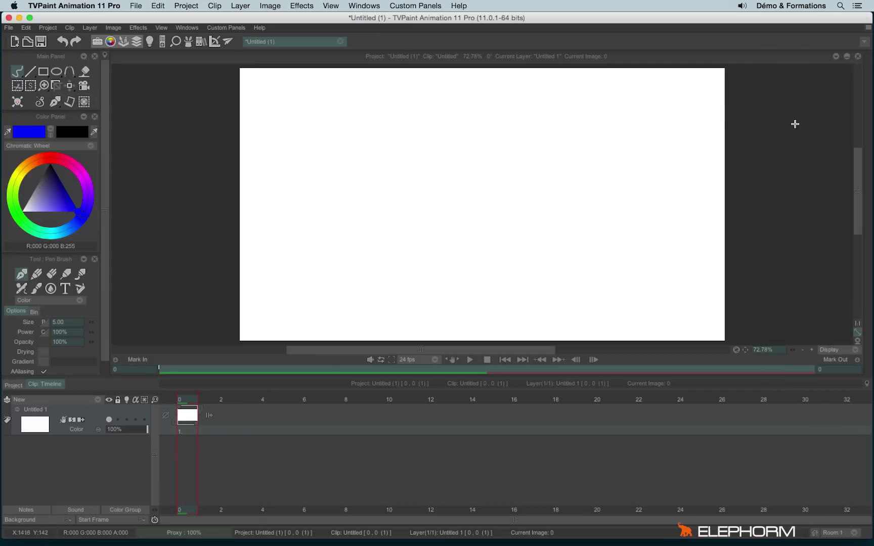
pyautogui.moveTo(871, 120)
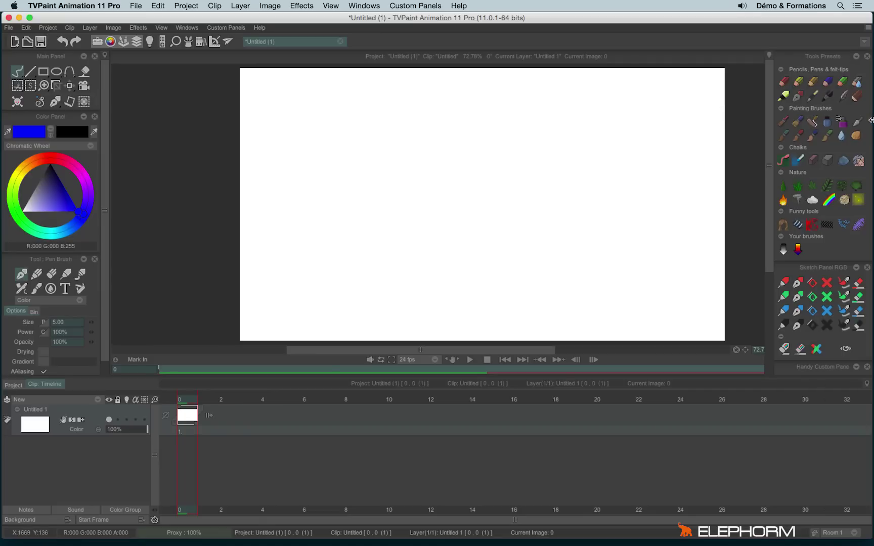
pyautogui.click(770, 56)
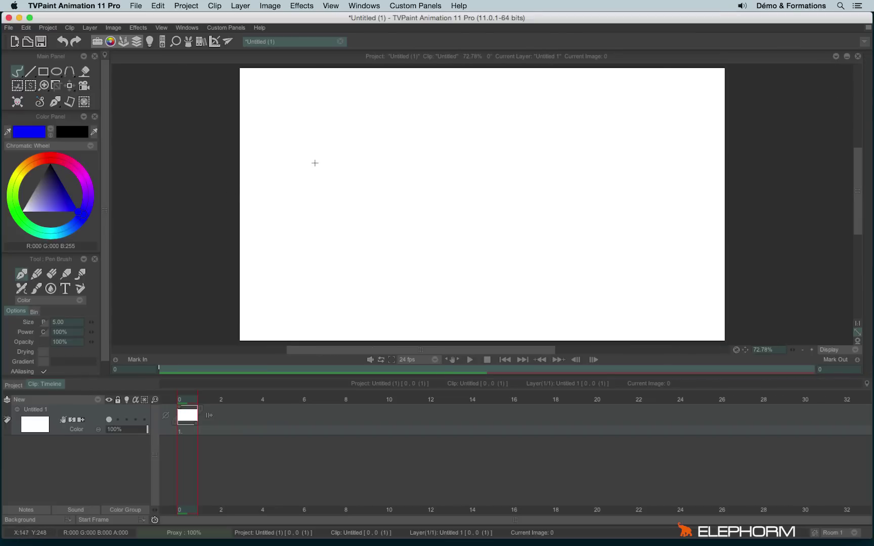
pyautogui.moveTo(336, 168)
pyautogui.mouseDown()
pyautogui.moveTo(347, 238)
pyautogui.moveTo(614, 237)
pyautogui.moveTo(503, 227)
pyautogui.moveTo(628, 161)
pyautogui.moveTo(303, 147)
pyautogui.moveTo(447, 259)
pyautogui.mouseUp()
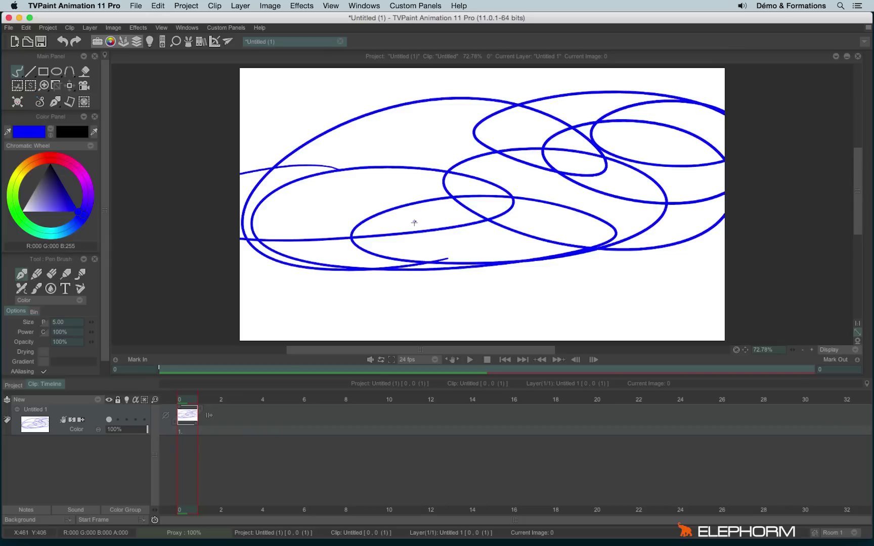
pyautogui.moveTo(261, 115); pyautogui.dragTo(149, 163)
pyautogui.moveTo(262, 269); pyautogui.dragTo(379, 327)
pyautogui.moveTo(428, 285)
pyautogui.mouseDown()
pyautogui.moveTo(554, 325)
pyautogui.moveTo(676, 248)
pyautogui.moveTo(431, 260)
pyautogui.moveTo(577, 185)
pyautogui.moveTo(641, 193)
pyautogui.mouseUp()
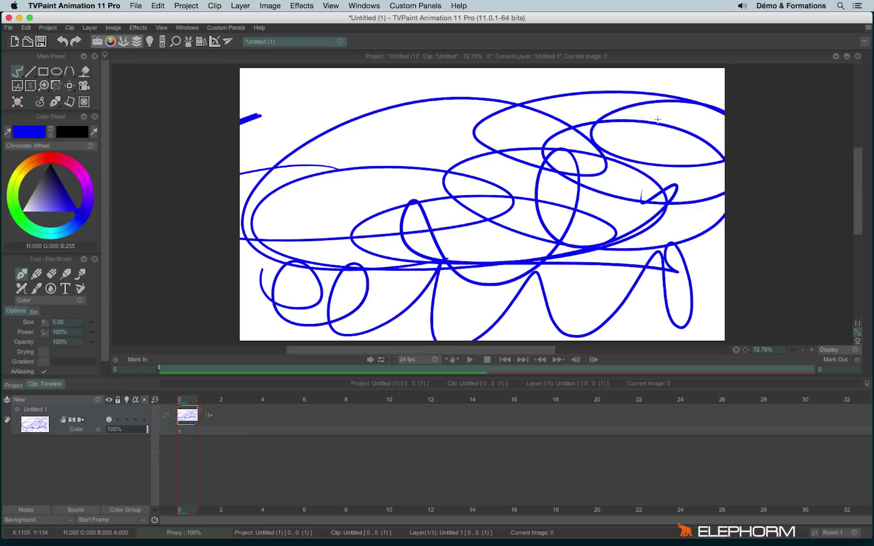
pyautogui.press('BackSpace')
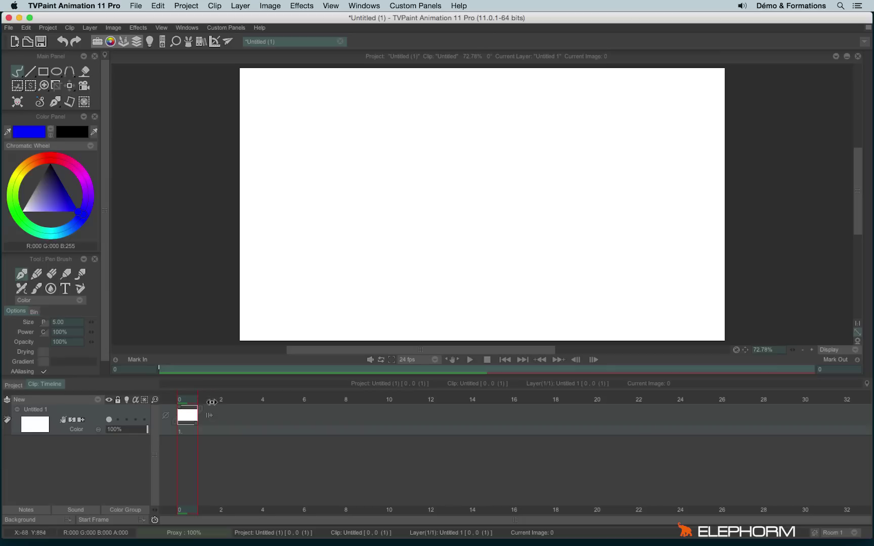
pyautogui.moveTo(188, 402)
pyautogui.mouseDown()
pyautogui.moveTo(663, 404)
pyautogui.moveTo(234, 407)
pyautogui.moveTo(207, 447)
pyautogui.mouseUp()
pyautogui.moveTo(201, 410); pyautogui.dragTo(748, 413)
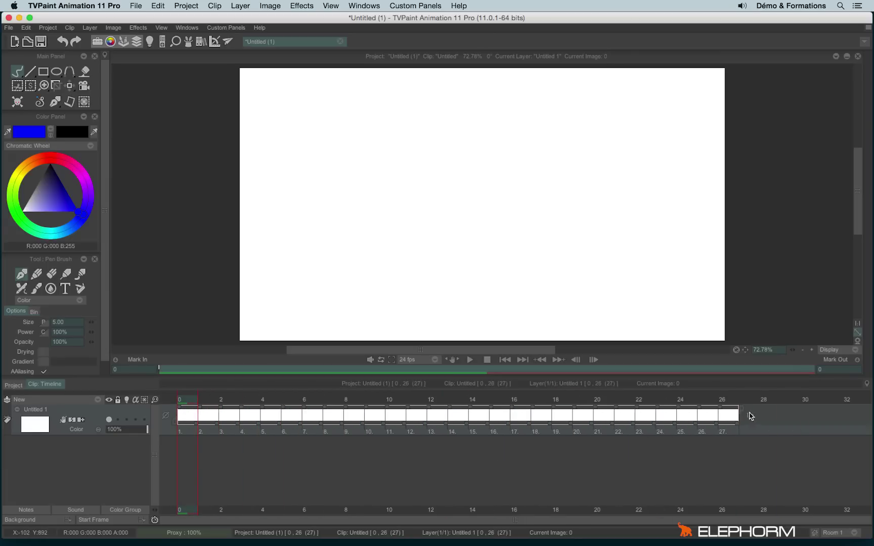
pyautogui.click(417, 319)
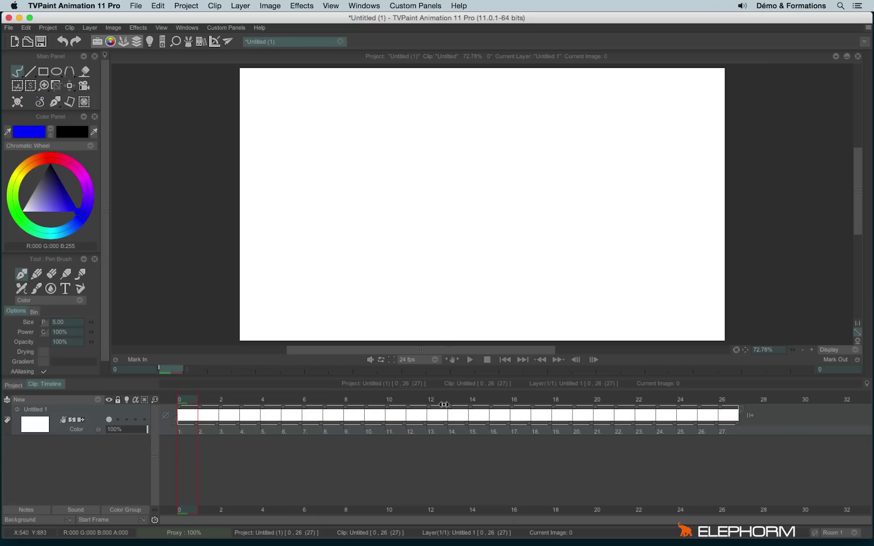
pyautogui.press('super+z')
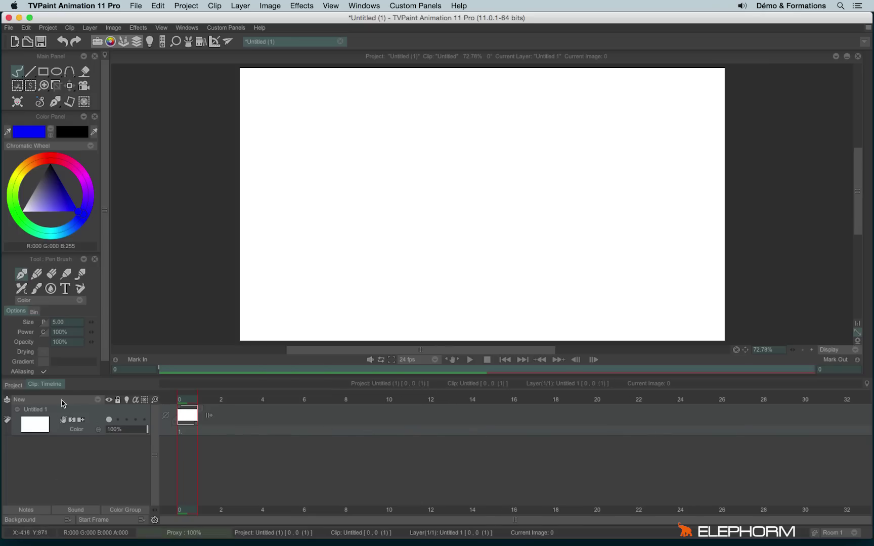
# Add two new animation layers, Anim_0 and Anim_1.
pyautogui.click(84, 400)
pyautogui.click(103, 398)
pyautogui.click(97, 400)
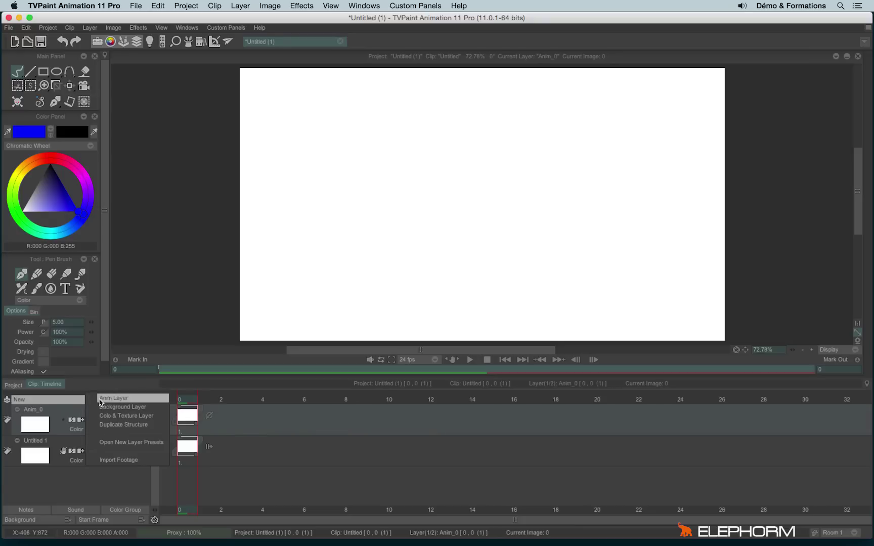
pyautogui.click(111, 399)
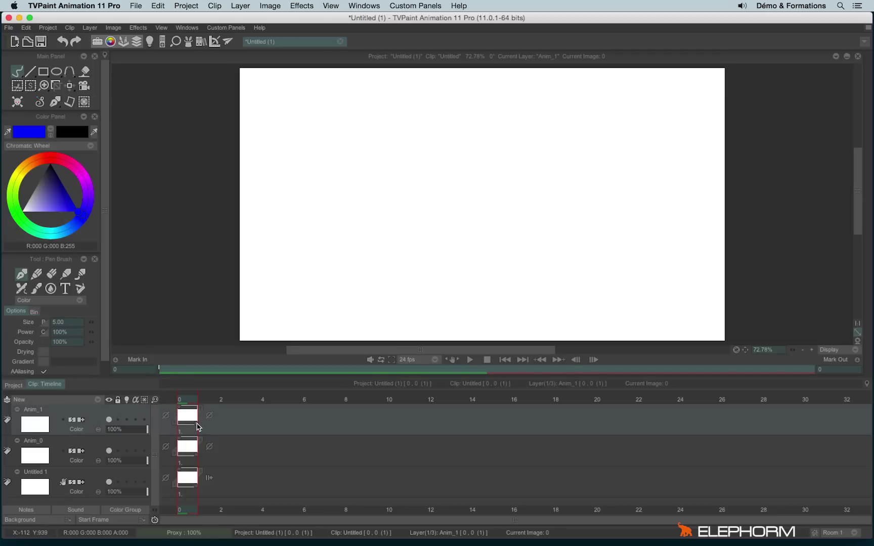
# Extend Anim_1 to 24 frames starting at frame 11, move Anim_0 to frame 3, and float the timeline.
pyautogui.moveTo(199, 427); pyautogui.dragTo(416, 414)
pyautogui.moveTo(349, 421); pyautogui.dragTo(549, 426)
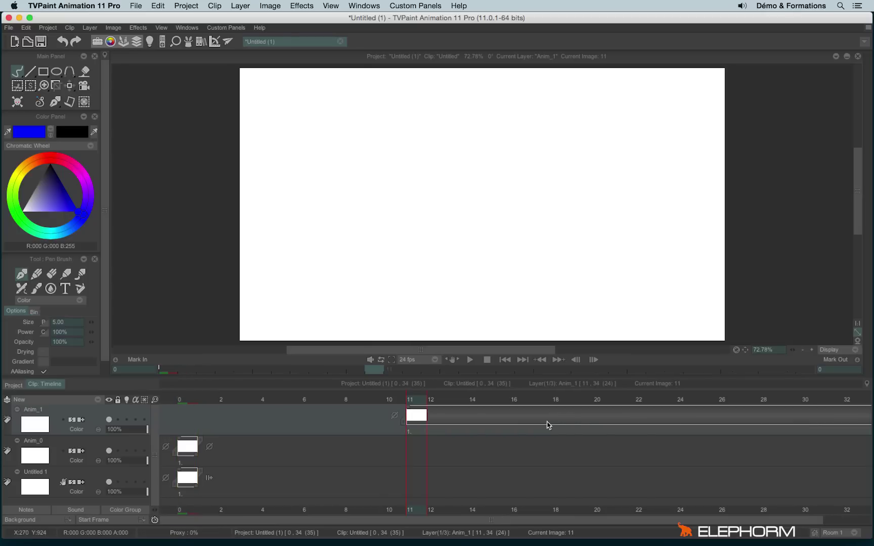
pyautogui.moveTo(199, 448); pyautogui.dragTo(263, 446)
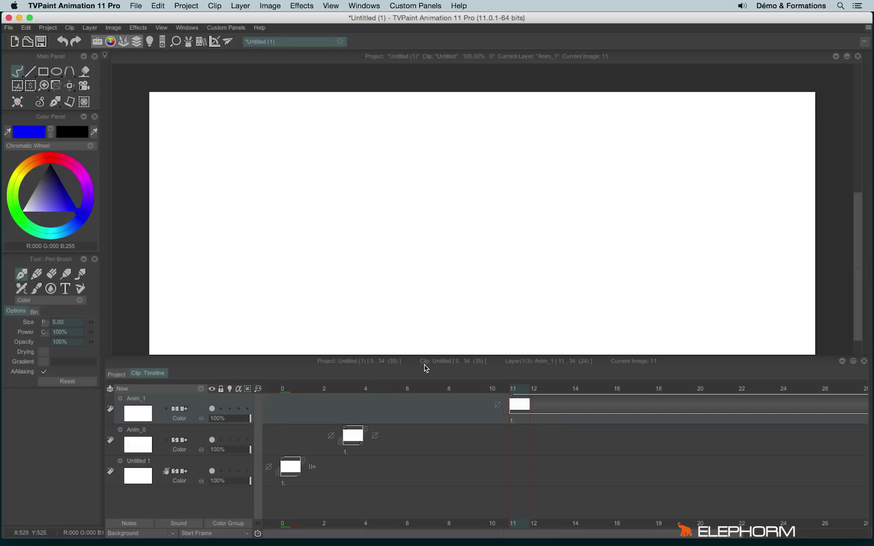
pyautogui.moveTo(428, 366); pyautogui.dragTo(340, 260)
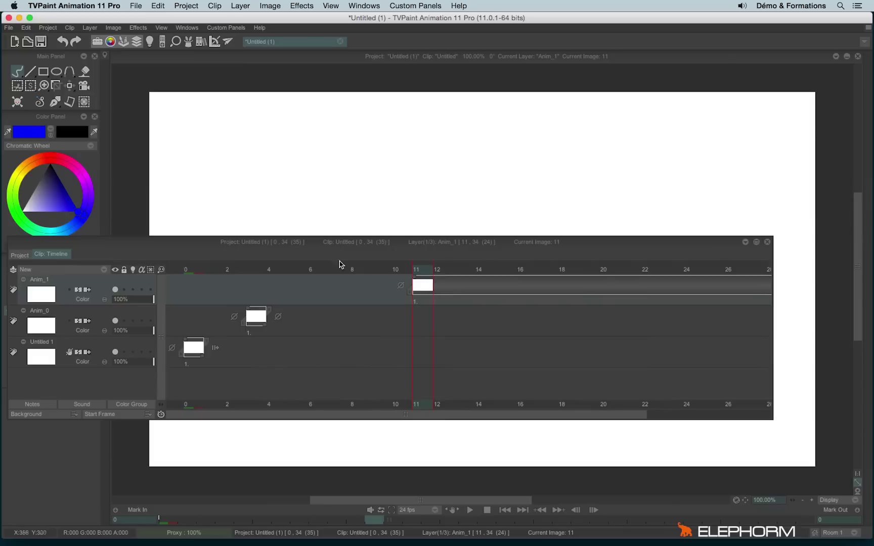
# Redock the floating timeline, float and redock it again, then toggle its auto-hide pin off and back on.
pyautogui.click(745, 242)
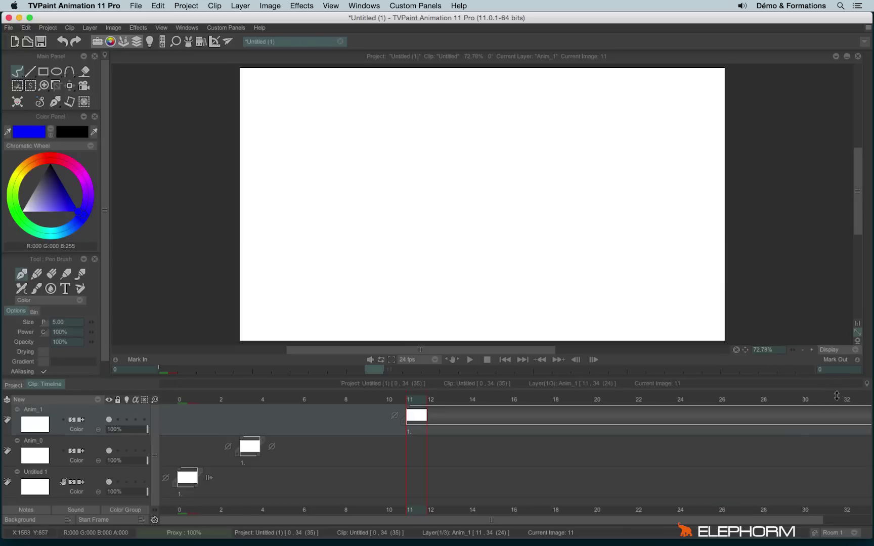
pyautogui.doubleClick(684, 385)
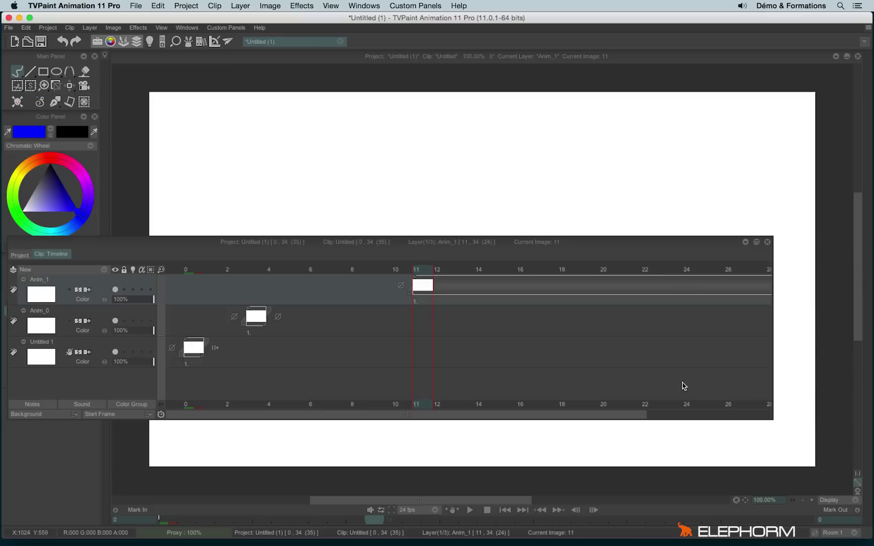
pyautogui.click(745, 242)
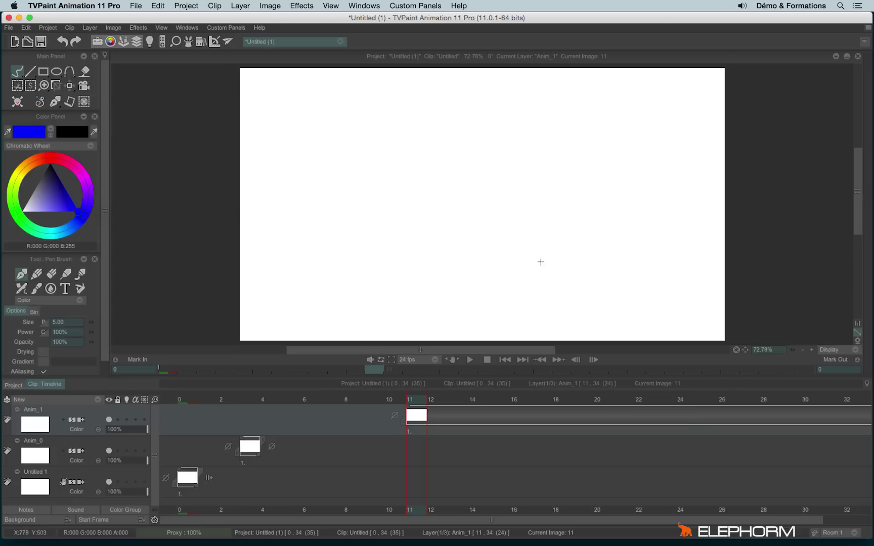
pyautogui.click(868, 386)
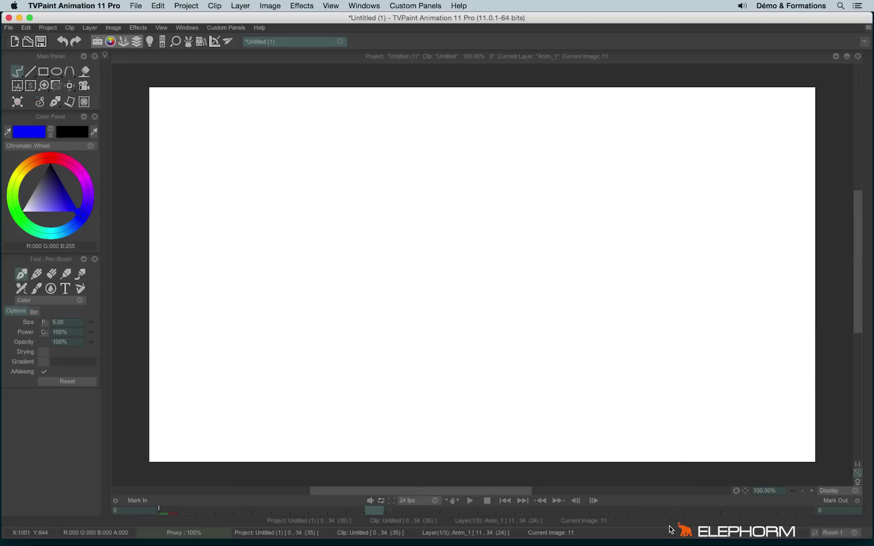
pyautogui.moveTo(671, 528)
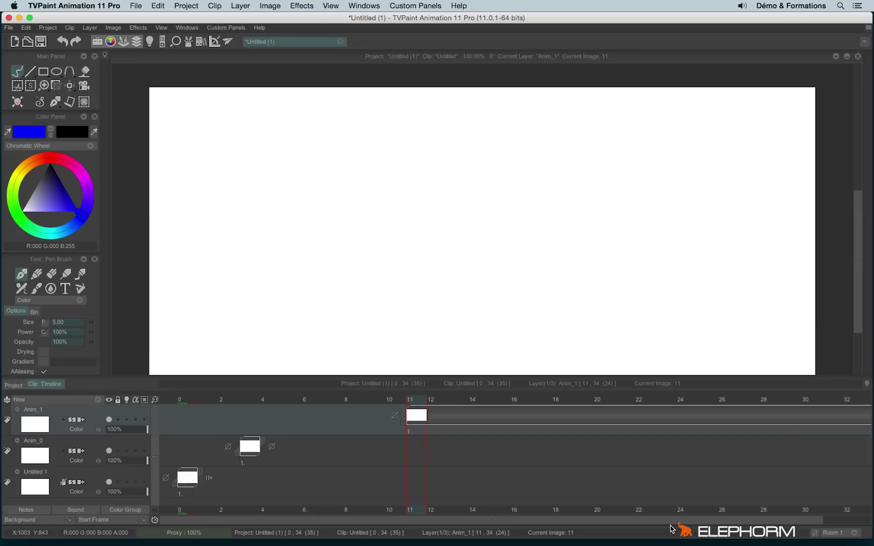
pyautogui.click(867, 384)
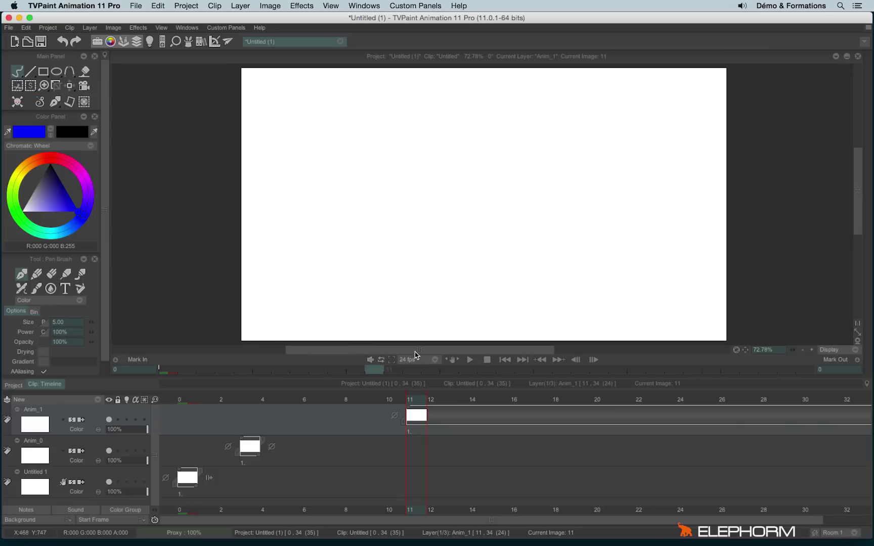
pyautogui.moveTo(414, 355); pyautogui.dragTo(457, 353)
pyautogui.moveTo(855, 201)
pyautogui.mouseDown()
pyautogui.moveTo(855, 161)
pyautogui.moveTo(862, 233)
pyautogui.moveTo(858, 198)
pyautogui.moveTo(859, 216)
pyautogui.mouseUp()
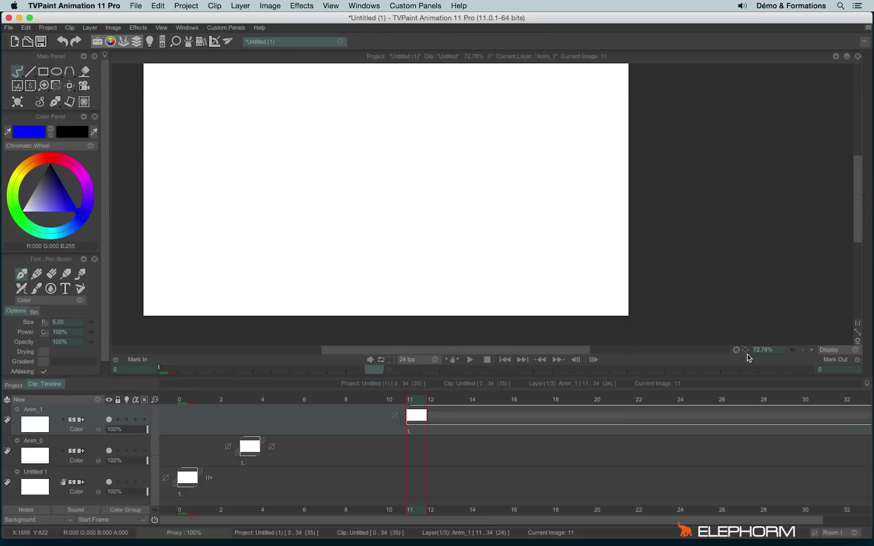
pyautogui.click(745, 350)
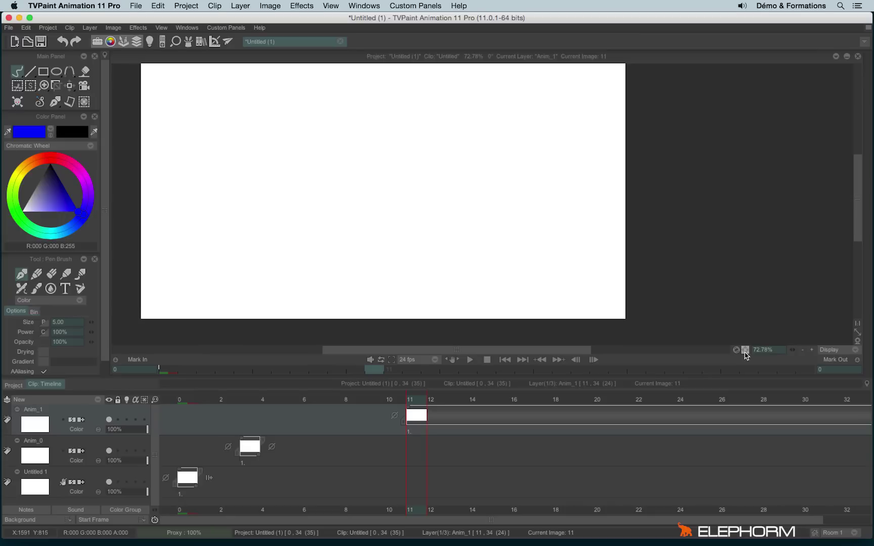
pyautogui.scroll(-5, 753, 318)
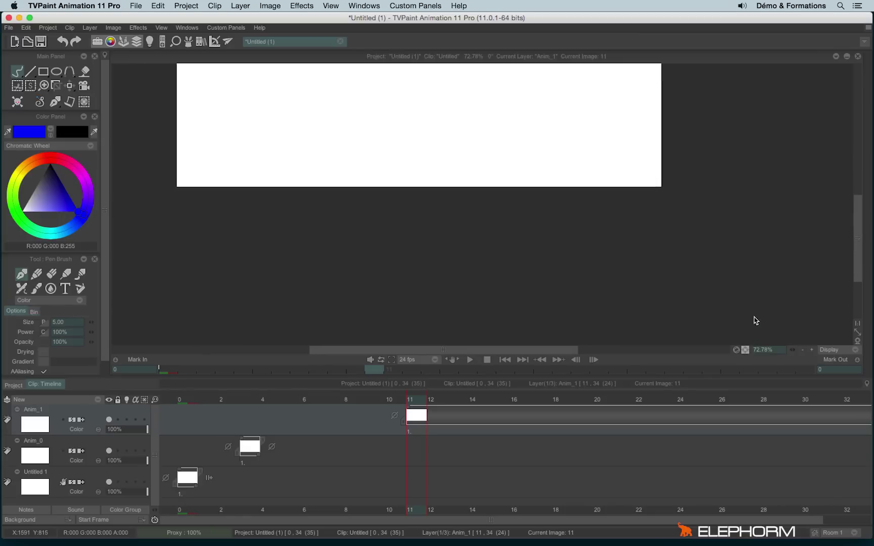
pyautogui.hscroll(5, 730, 288)
pyautogui.scroll(3, 694, 347)
pyautogui.hscroll(-3, 695, 347)
pyautogui.scroll(-3, 763, 354)
pyautogui.hscroll(5, 802, 343)
pyautogui.hscroll(-4, 744, 354)
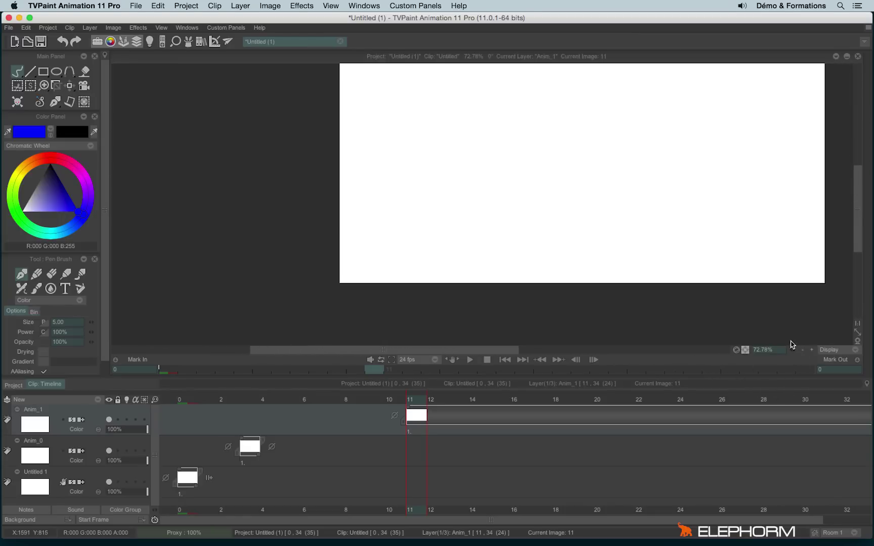
pyautogui.scroll(3, 792, 345)
pyautogui.hscroll(5, 791, 345)
pyautogui.scroll(-3, 764, 359)
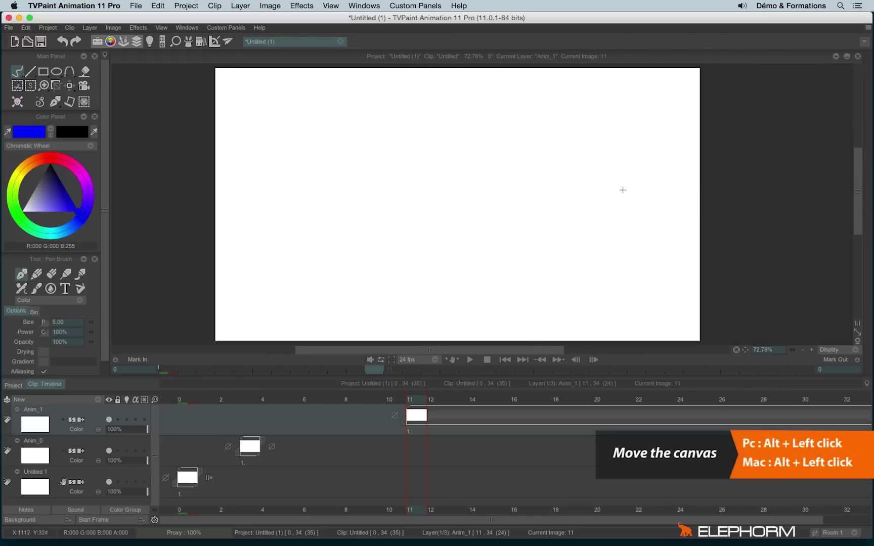
pyautogui.moveTo(641, 187)
pyautogui.mouseDown()
pyautogui.moveTo(722, 189)
pyautogui.moveTo(589, 177)
pyautogui.moveTo(669, 302)
pyautogui.moveTo(639, 152)
pyautogui.moveTo(611, 297)
pyautogui.moveTo(692, 155)
pyautogui.moveTo(576, 266)
pyautogui.moveTo(706, 174)
pyautogui.moveTo(583, 248)
pyautogui.moveTo(704, 224)
pyautogui.moveTo(687, 167)
pyautogui.moveTo(599, 184)
pyautogui.moveTo(657, 143)
pyautogui.moveTo(669, 145)
pyautogui.moveTo(656, 205)
pyautogui.moveTo(583, 215)
pyautogui.moveTo(603, 164)
pyautogui.moveTo(638, 204)
pyautogui.mouseUp()
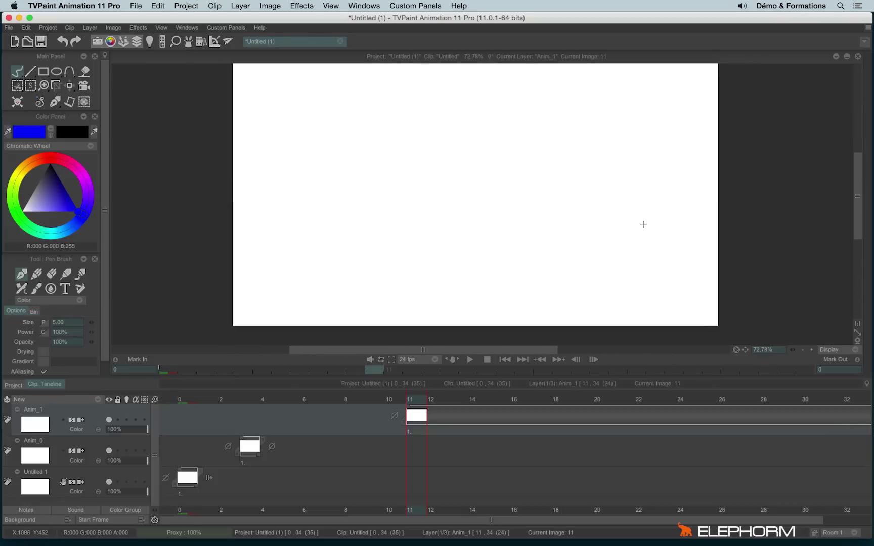
# Step the canvas zoom with the + and − buttons between 100% and 25%, ending at 100%.
pyautogui.click(811, 350)
pyautogui.click(811, 350)
pyautogui.click(802, 349)
pyautogui.click(802, 350)
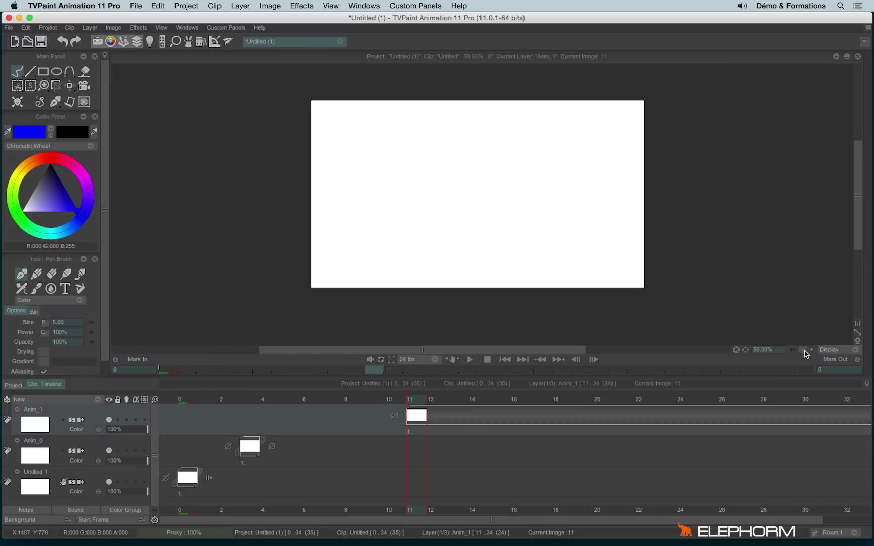
pyautogui.click(802, 349)
pyautogui.click(811, 350)
pyautogui.click(811, 350)
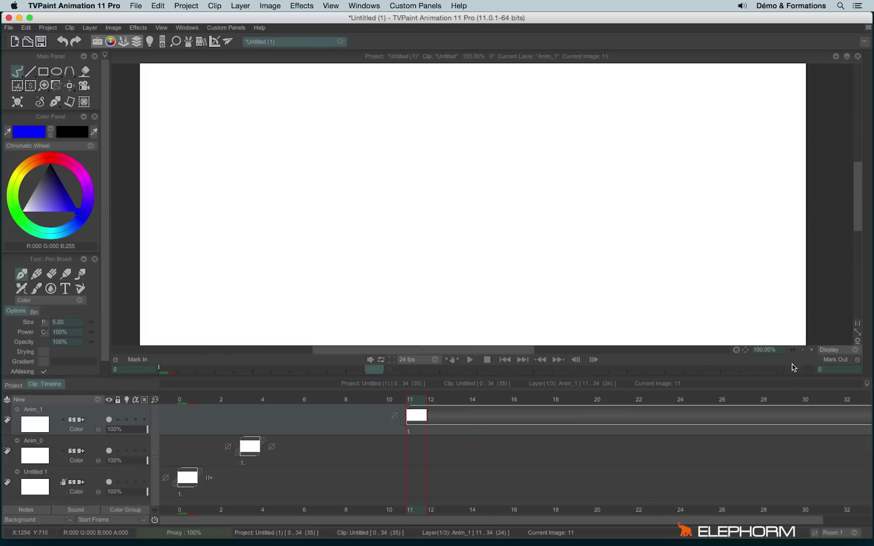
# Enter 75% in the zoom field, then drag the zoom arrows down to 59.14%.
pyautogui.click(766, 349)
pyautogui.write('75')
pyautogui.press('Return')
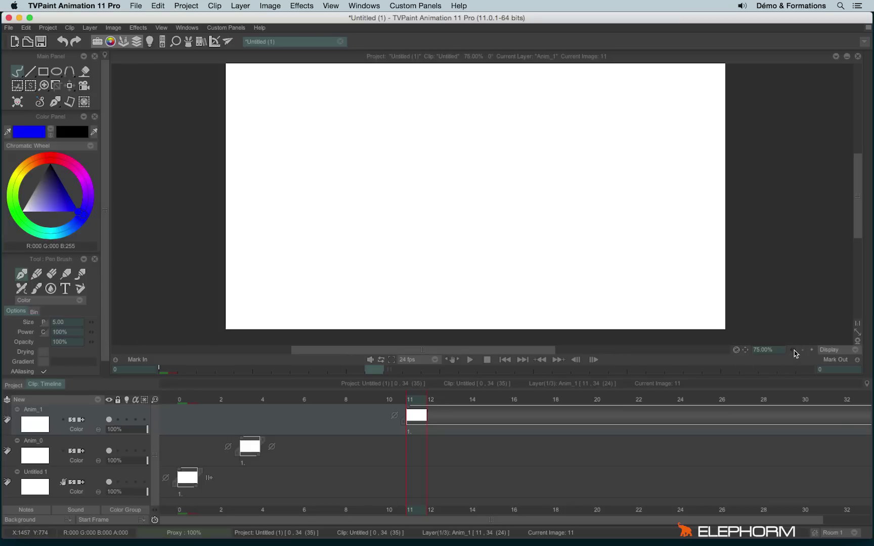
pyautogui.moveTo(795, 353); pyautogui.dragTo(775, 359)
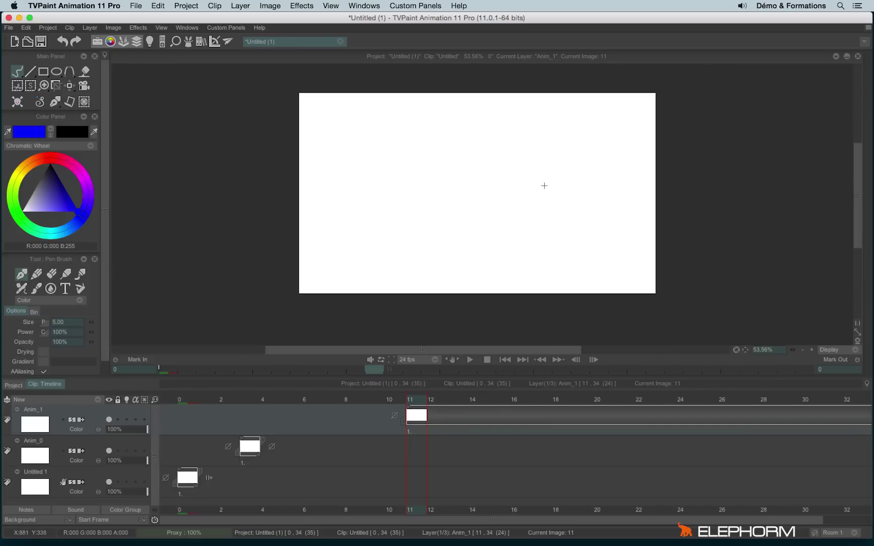
pyautogui.click(507, 186)
pyautogui.hscroll(3, 492, 193)
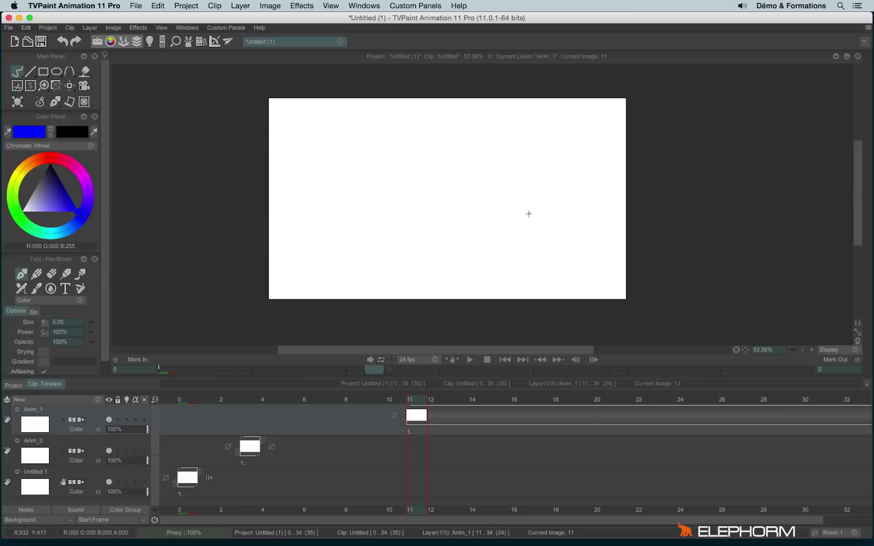
pyautogui.hscroll(-3, 529, 214)
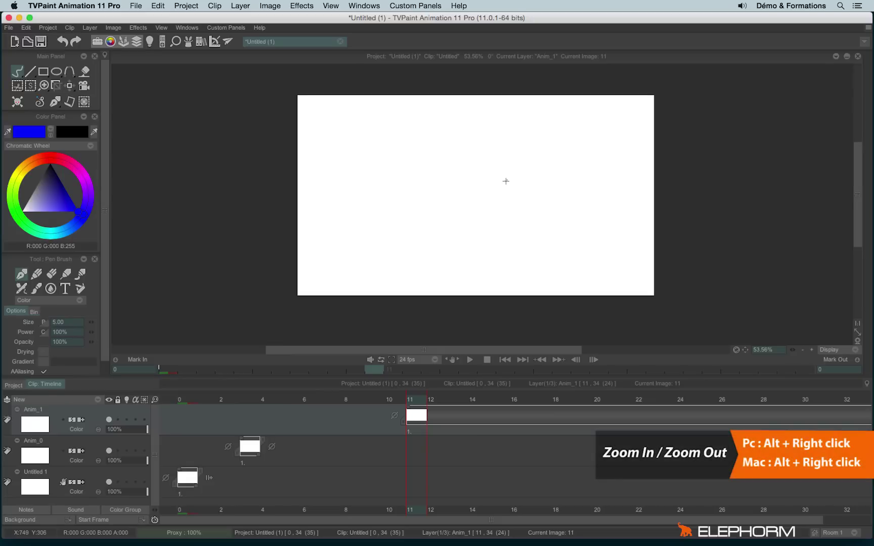
pyautogui.scroll(5, 447, 236)
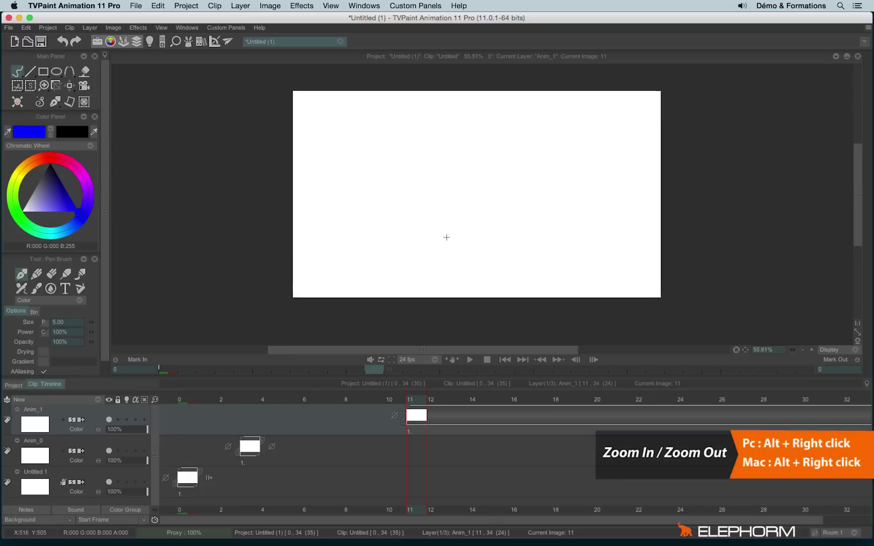
pyautogui.scroll(-5, 610, 247)
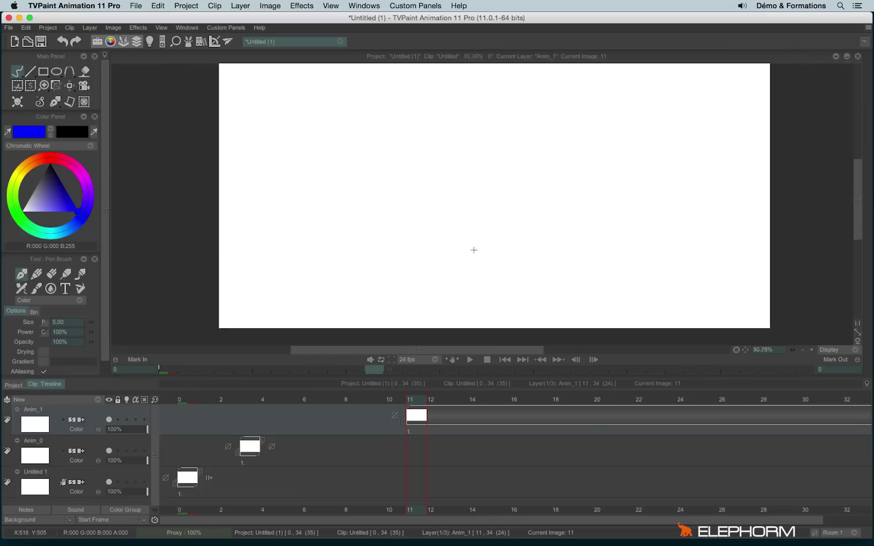
pyautogui.scroll(4, 392, 255)
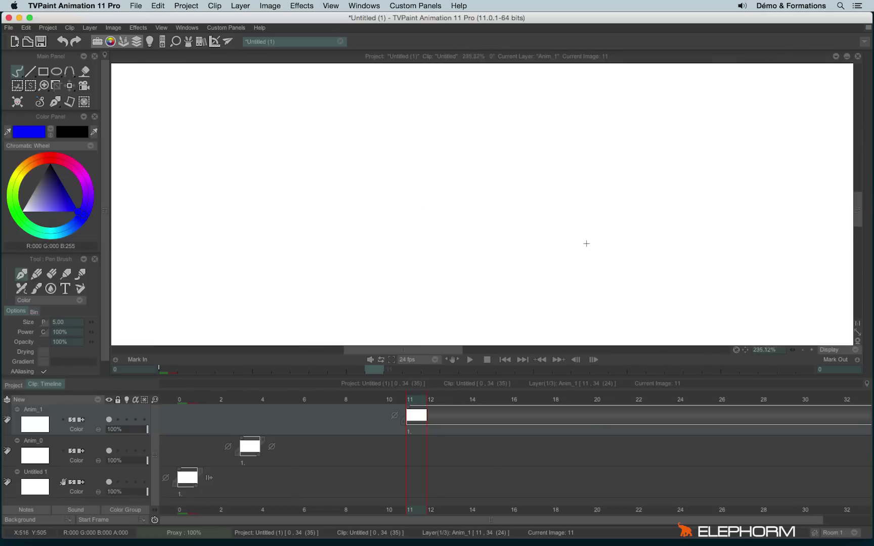
pyautogui.scroll(-5, 585, 244)
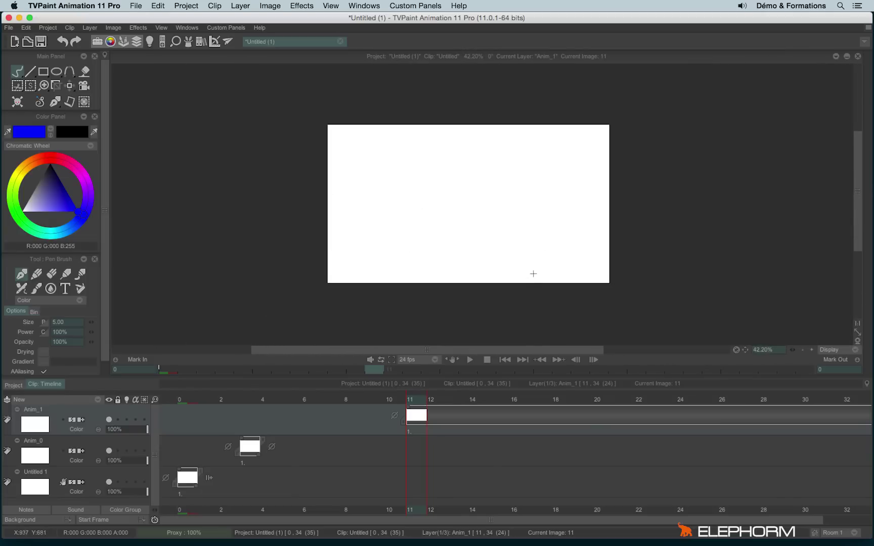
pyautogui.hscroll(-3, 536, 203)
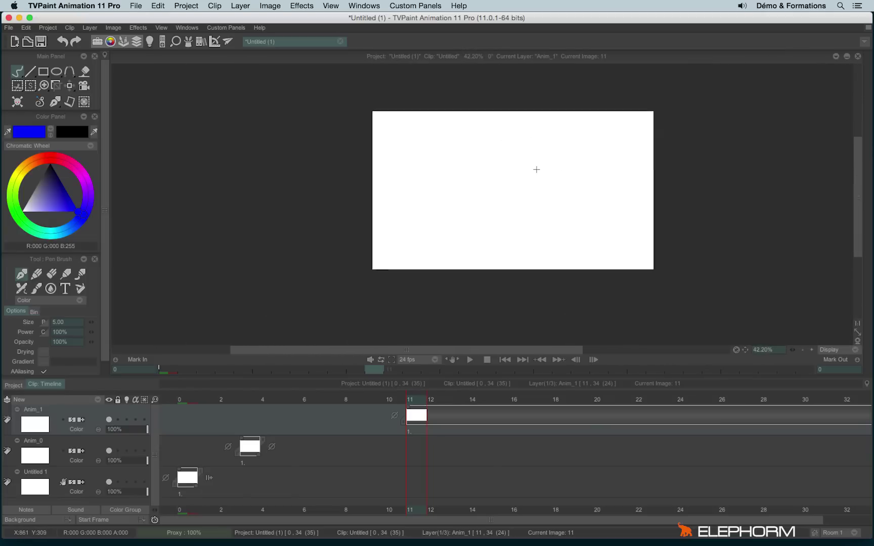
pyautogui.hscroll(2, 526, 179)
pyautogui.scroll(3, 519, 189)
pyautogui.scroll(-3, 581, 187)
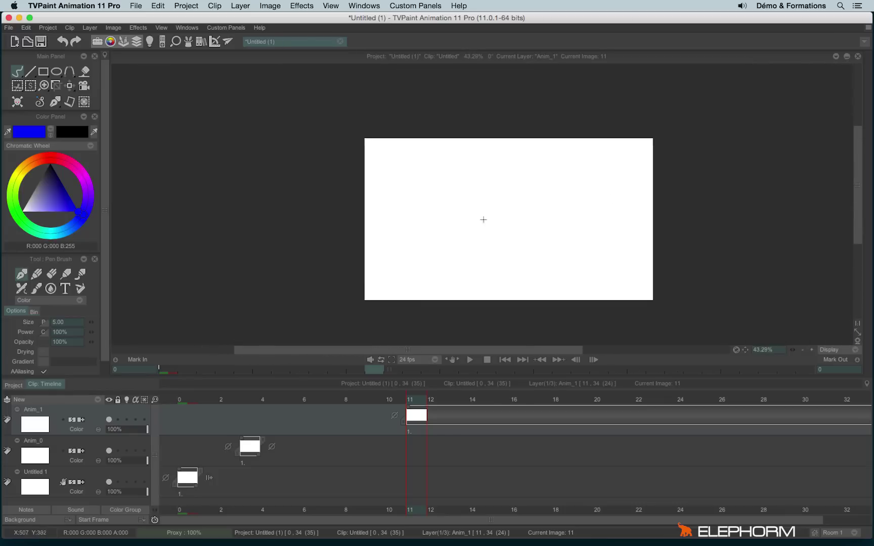
pyautogui.scroll(3, 483, 219)
pyautogui.scroll(-2, 530, 149)
pyautogui.scroll(3, 466, 203)
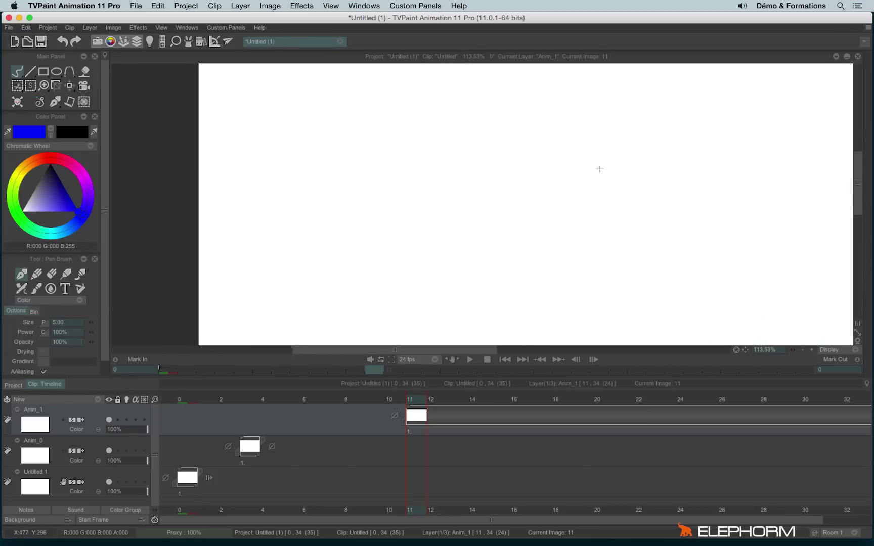
pyautogui.hscroll(-3, 577, 176)
pyautogui.scroll(-2, 509, 134)
pyautogui.scroll(3, 608, 164)
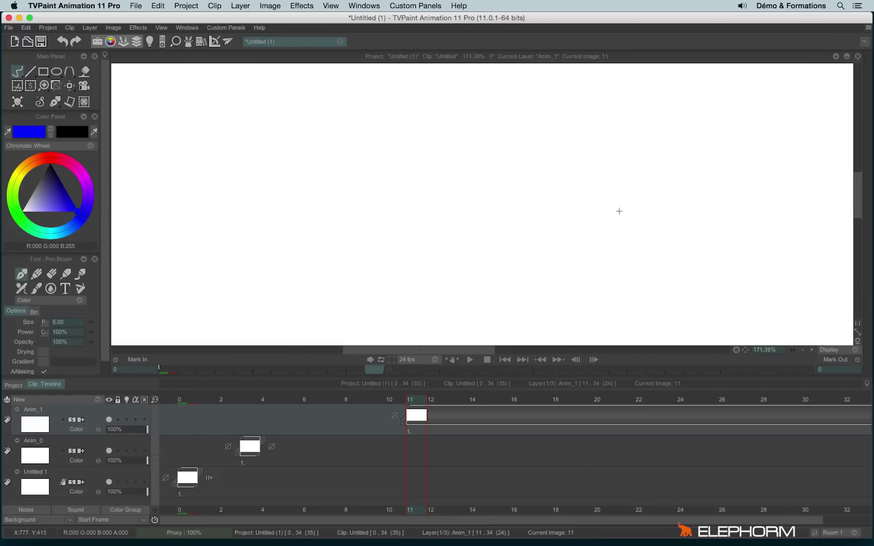
pyautogui.scroll(-3, 619, 211)
pyautogui.hscroll(2, 556, 182)
pyautogui.scroll(3, 663, 142)
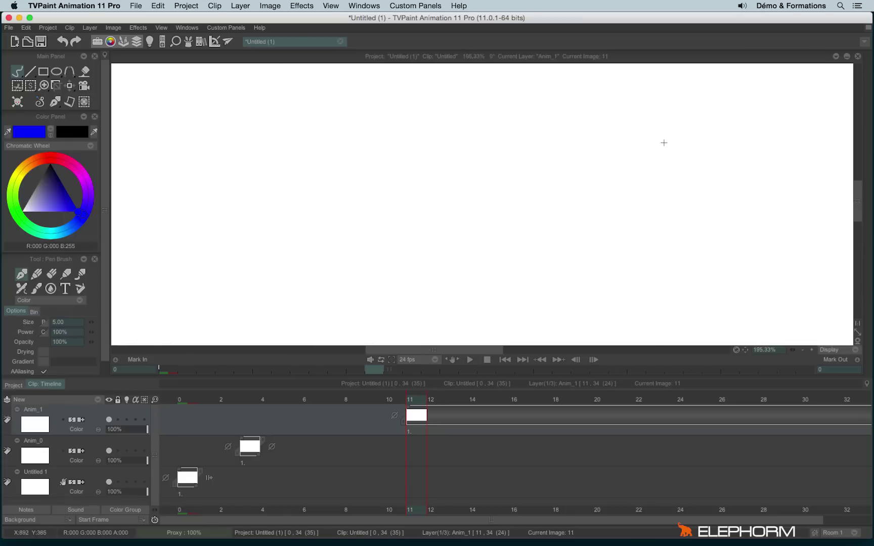
pyautogui.scroll(-3, 591, 164)
pyautogui.scroll(1, 641, 162)
pyautogui.scroll(2, 641, 162)
pyautogui.scroll(-2, 608, 162)
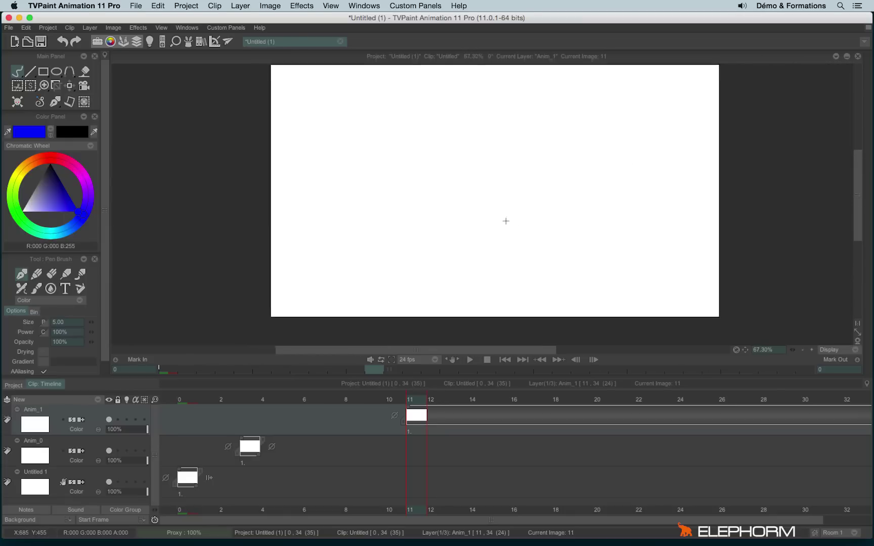
pyautogui.scroll(1, 507, 220)
pyautogui.scroll(-1, 512, 240)
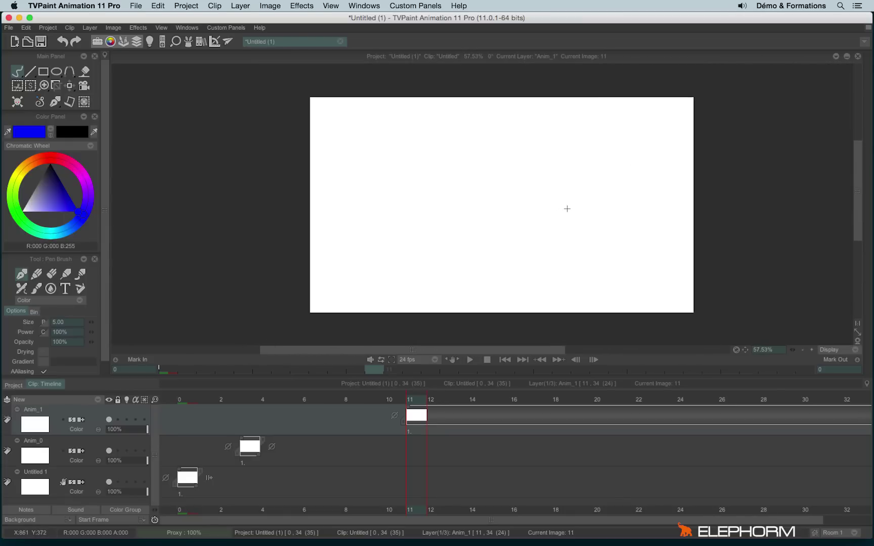
# Draw a blue zigzag stroke across the middle of Anim_1's canvas and zoom the view to 75%.
pyautogui.moveTo(520, 142)
pyautogui.mouseDown()
pyautogui.moveTo(539, 221)
pyautogui.moveTo(479, 238)
pyautogui.mouseUp()
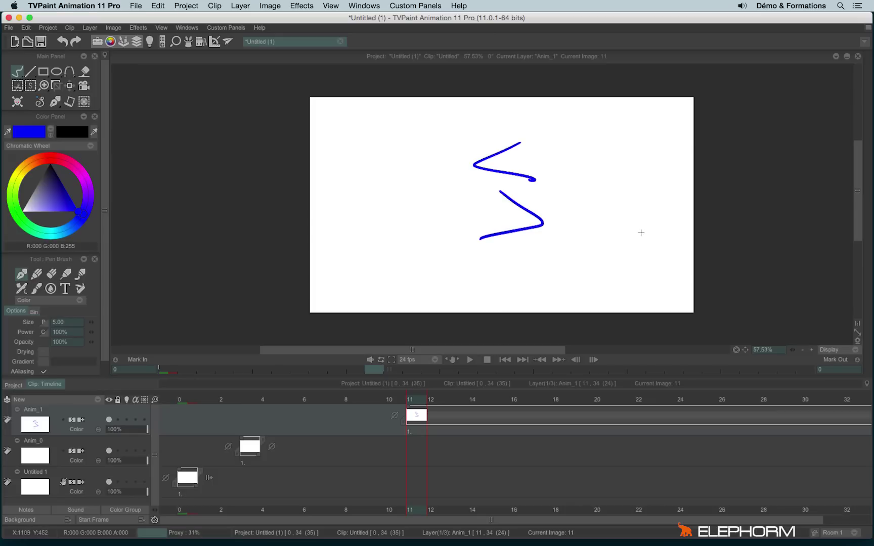
pyautogui.scroll(-4, 641, 233)
pyautogui.scroll(4, 640, 232)
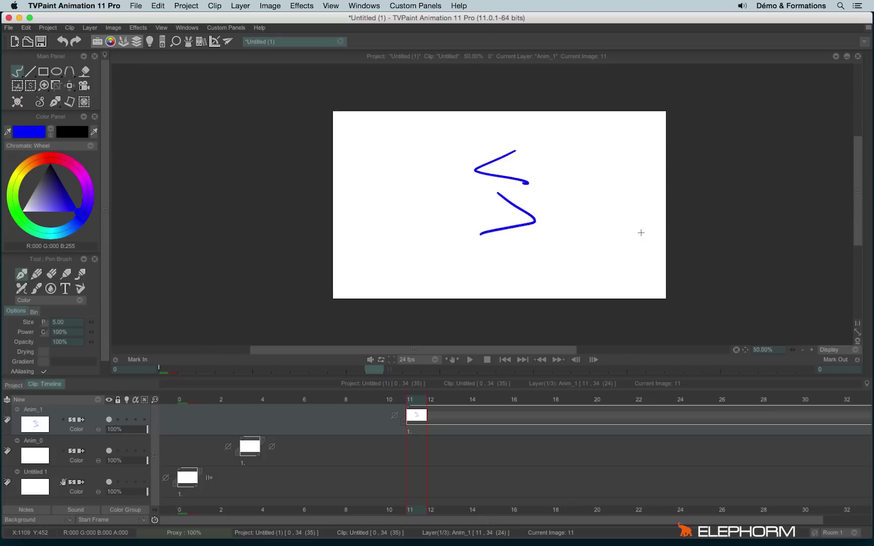
pyautogui.scroll(3, 641, 233)
pyautogui.scroll(-5, 641, 233)
pyautogui.scroll(2, 641, 232)
pyautogui.scroll(2, 640, 233)
pyautogui.scroll(-3, 640, 233)
pyautogui.scroll(2, 641, 233)
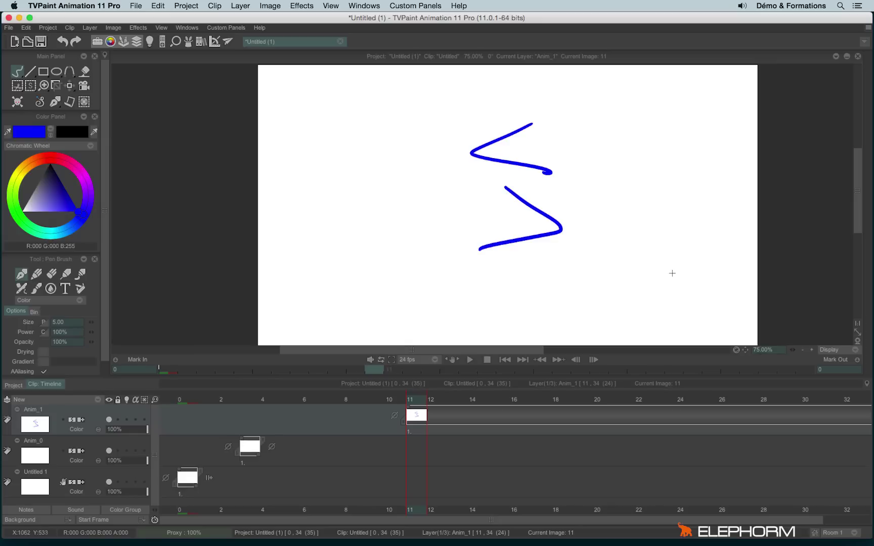
# Tilt the canvas view about 16° with the rotation control and Shift+Space guides, then zoom in and out.
pyautogui.click(735, 350)
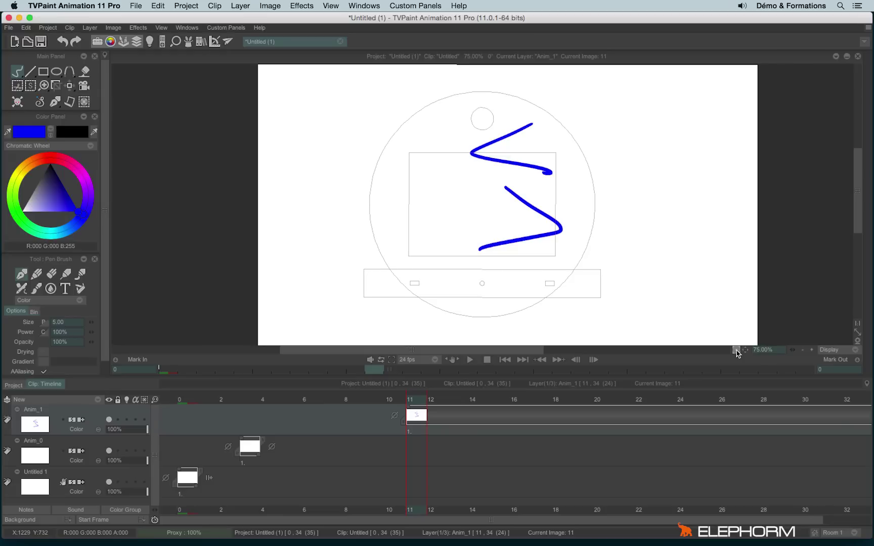
pyautogui.moveTo(737, 354); pyautogui.dragTo(761, 325)
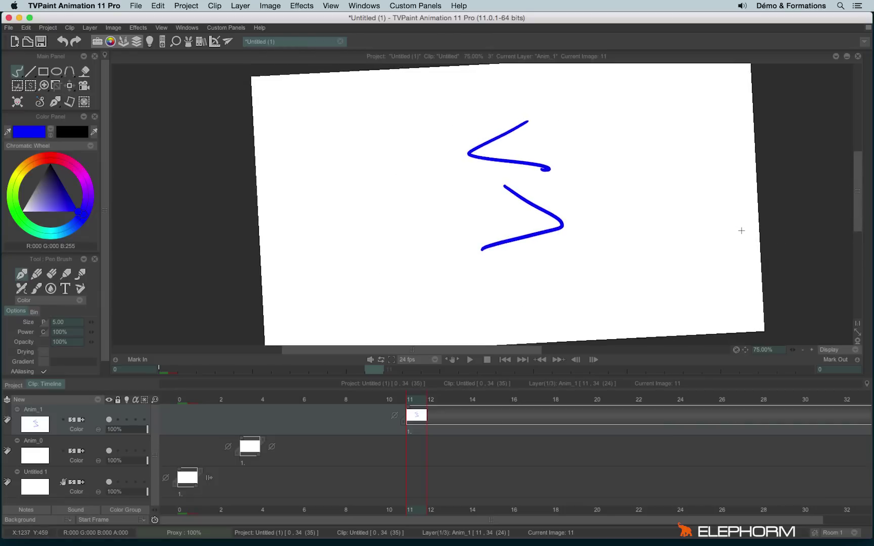
pyautogui.hotkey('shift', 'space')
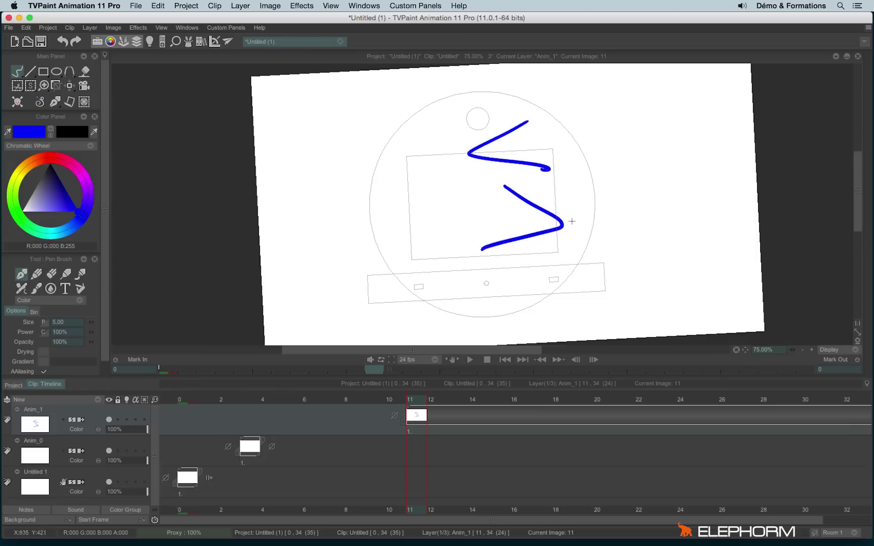
pyautogui.moveTo(587, 224)
pyautogui.mouseDown()
pyautogui.moveTo(693, 232)
pyautogui.moveTo(673, 324)
pyautogui.moveTo(644, 101)
pyautogui.moveTo(674, 324)
pyautogui.moveTo(696, 90)
pyautogui.moveTo(579, 376)
pyautogui.moveTo(682, 151)
pyautogui.moveTo(658, 348)
pyautogui.moveTo(736, 121)
pyautogui.moveTo(589, 353)
pyautogui.moveTo(721, 133)
pyautogui.moveTo(710, 253)
pyautogui.moveTo(702, 245)
pyautogui.mouseUp()
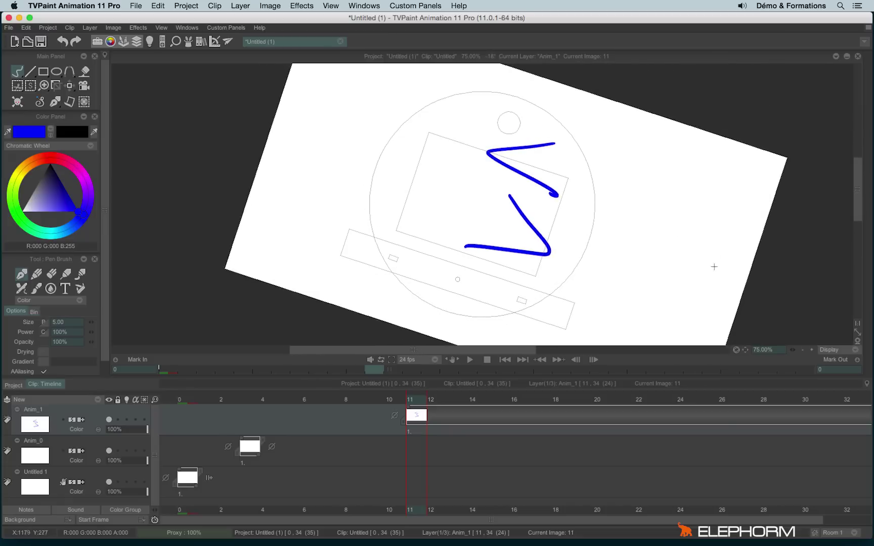
pyautogui.moveTo(675, 301)
pyautogui.mouseDown()
pyautogui.moveTo(716, 113)
pyautogui.moveTo(681, 107)
pyautogui.moveTo(708, 185)
pyautogui.moveTo(622, 256)
pyautogui.mouseUp()
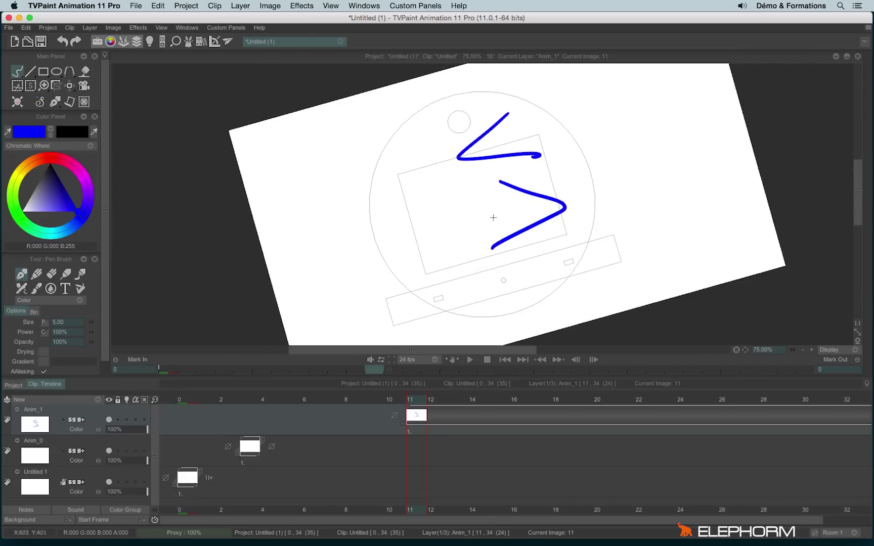
pyautogui.scroll(5, 494, 218)
pyautogui.scroll(-5, 581, 179)
pyautogui.scroll(6, 663, 176)
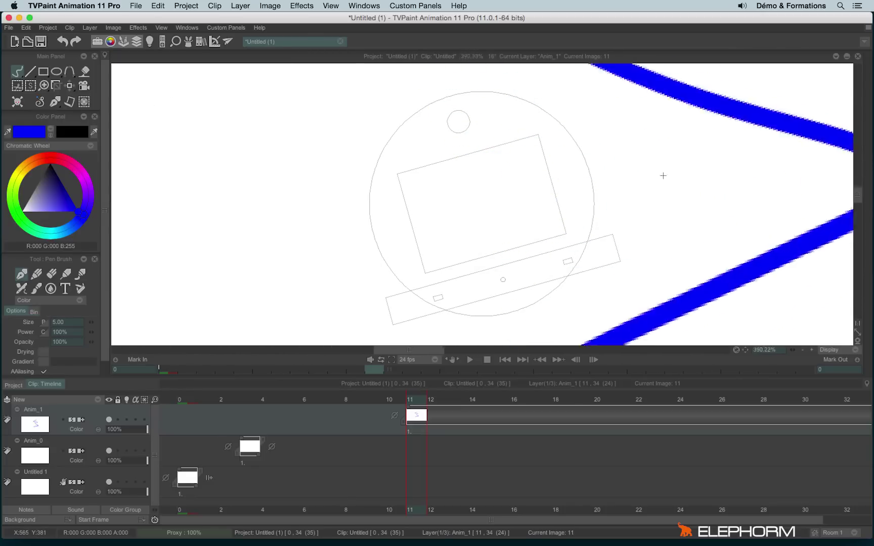
pyautogui.scroll(-6, 554, 211)
# Reset the canvas rotation to 0° so the blue S-shaped drawing stands upright.
pyautogui.scroll(6, 644, 180)
pyautogui.scroll(-6, 536, 207)
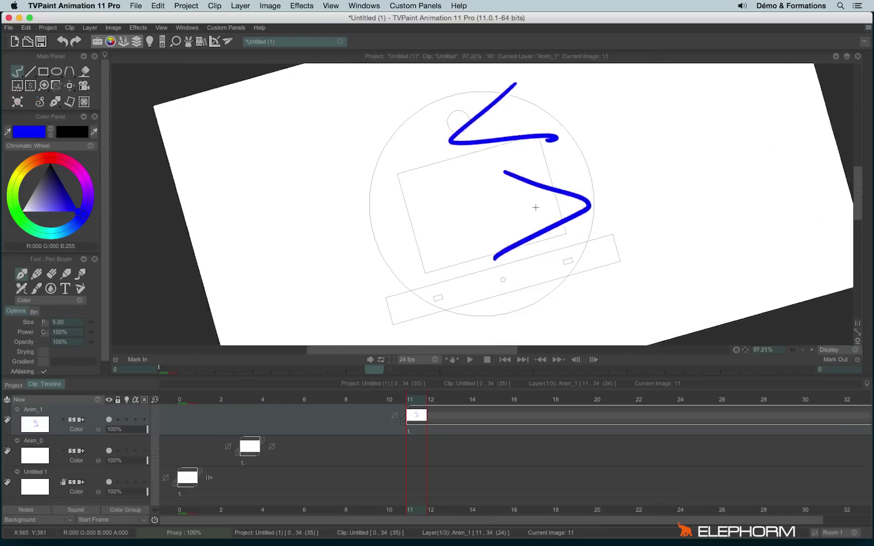
pyautogui.scroll(3, 556, 197)
pyautogui.scroll(-5, 485, 221)
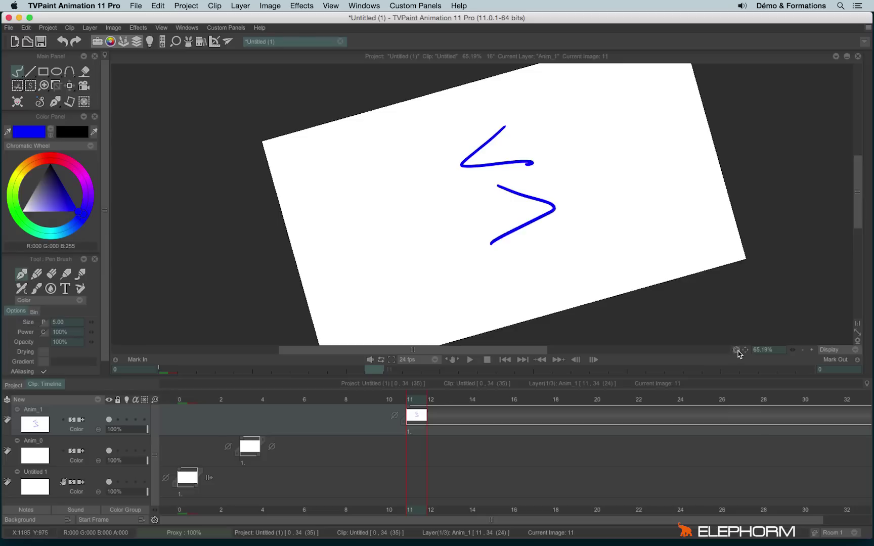
pyautogui.click(736, 350)
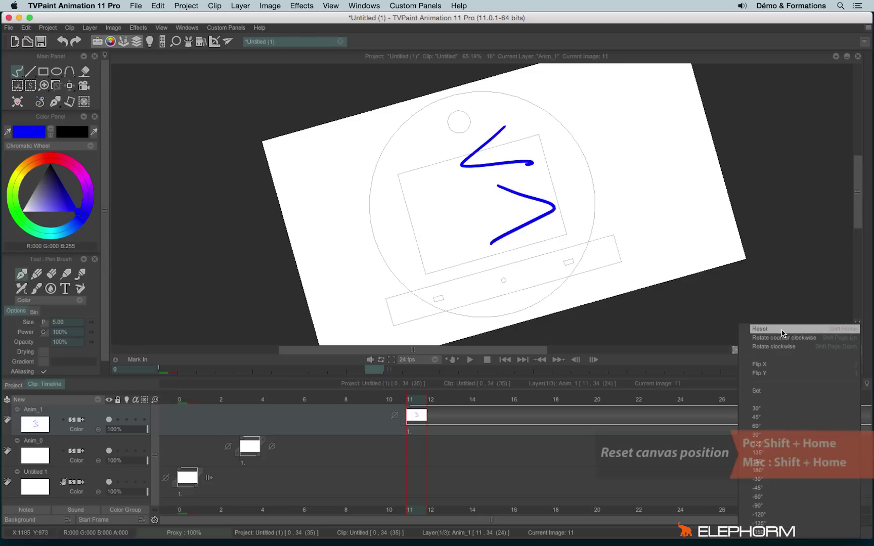
pyautogui.click(845, 330)
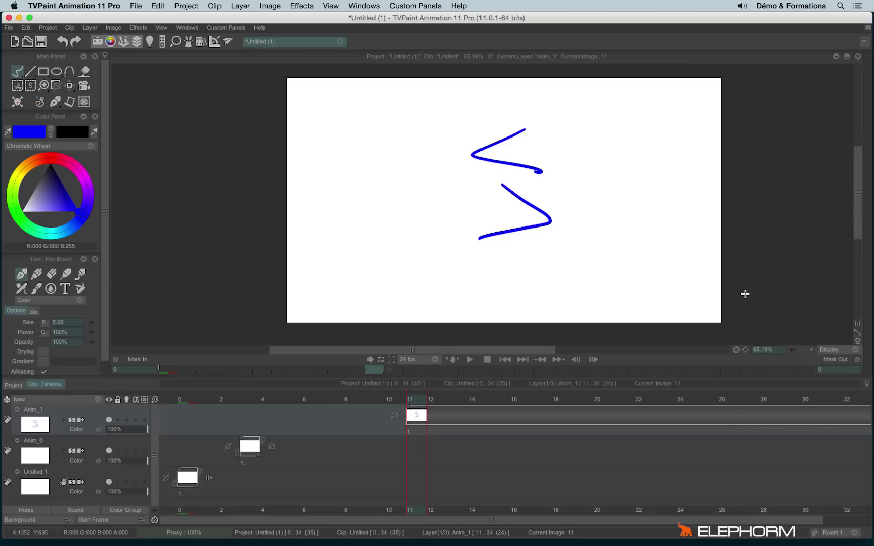
# Scribble blue loops on frame 11, clear the image, undo the clear, then redo it.
pyautogui.moveTo(447, 167)
pyautogui.mouseDown()
pyautogui.moveTo(471, 232)
pyautogui.moveTo(527, 179)
pyautogui.moveTo(557, 188)
pyautogui.moveTo(513, 246)
pyautogui.mouseUp()
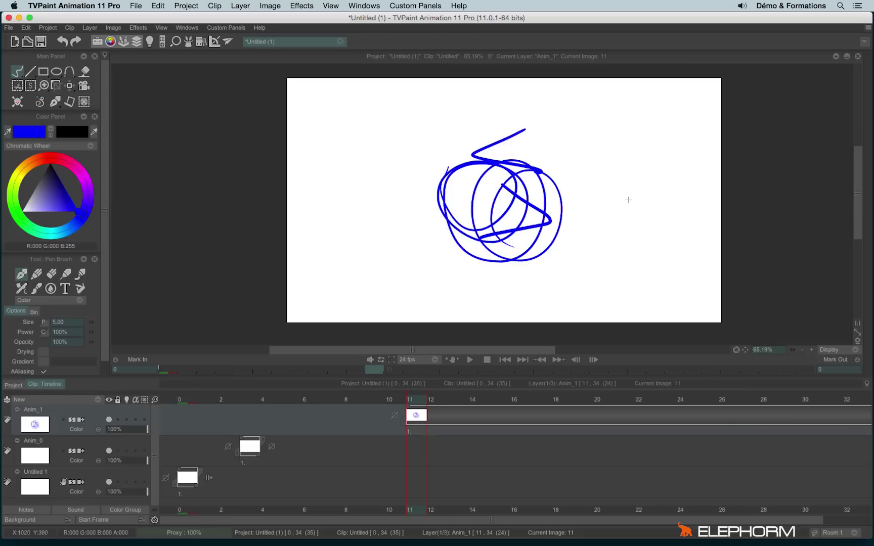
pyautogui.click(17, 103)
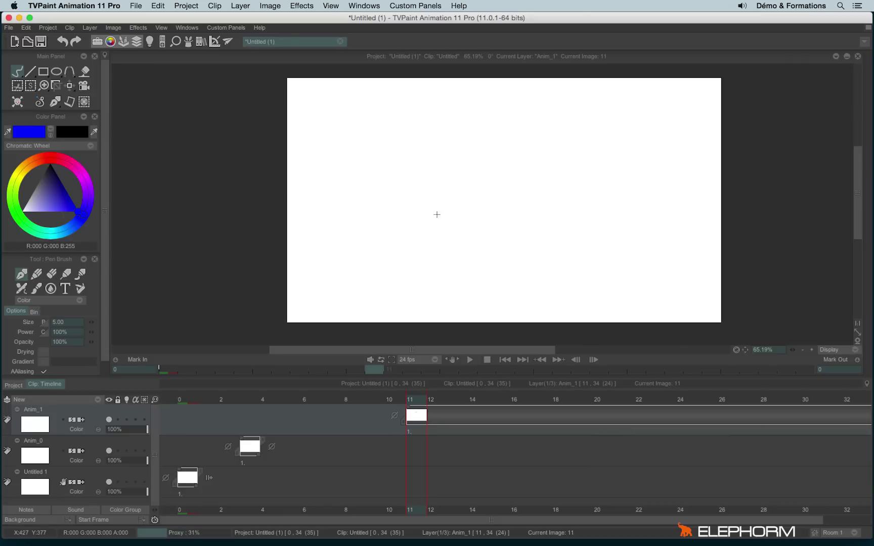
pyautogui.press('super+z')
pyautogui.press('super+shift+z')
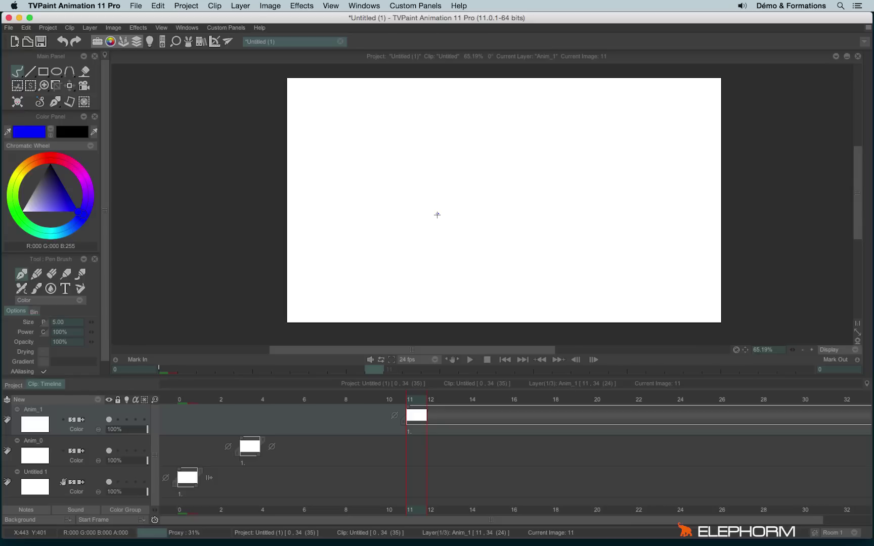